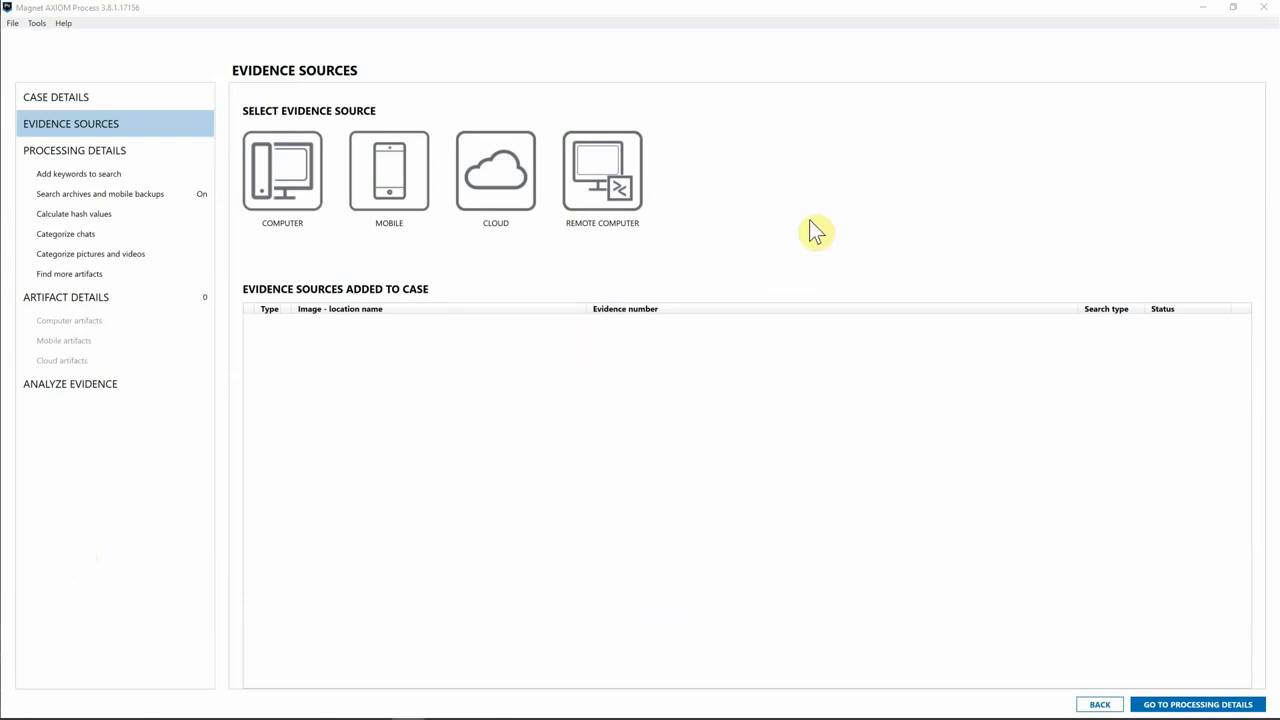
# Delete the 2020-01-10 and 2020-01-13 remote-computer agents, keeping only the 2020-01-19 agent
pyautogui.click(627, 177)
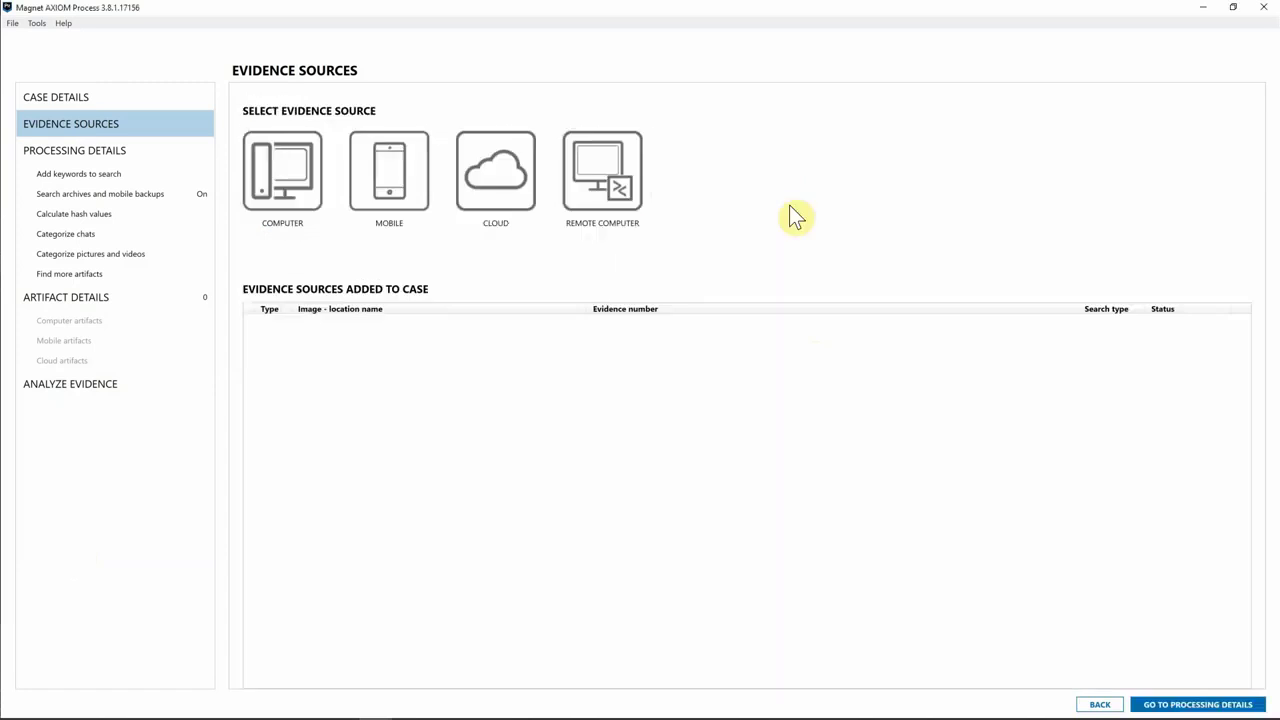
pyautogui.click(590, 170)
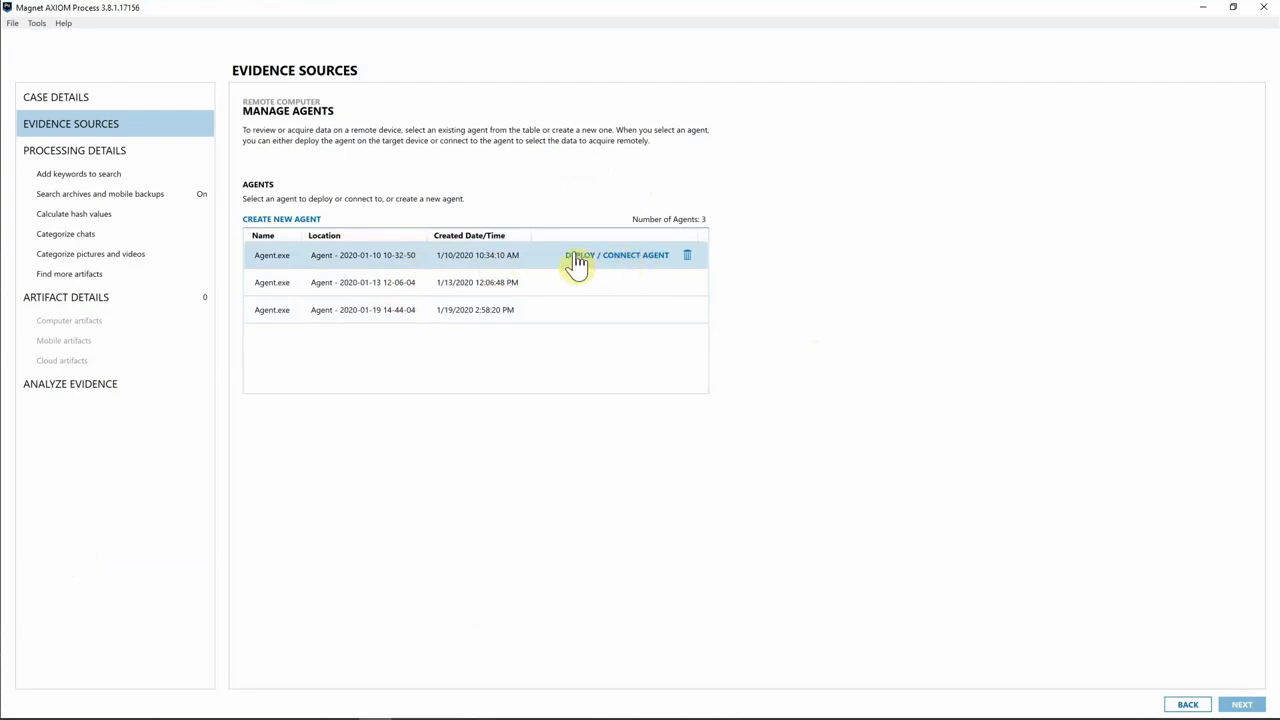
pyautogui.click(688, 256)
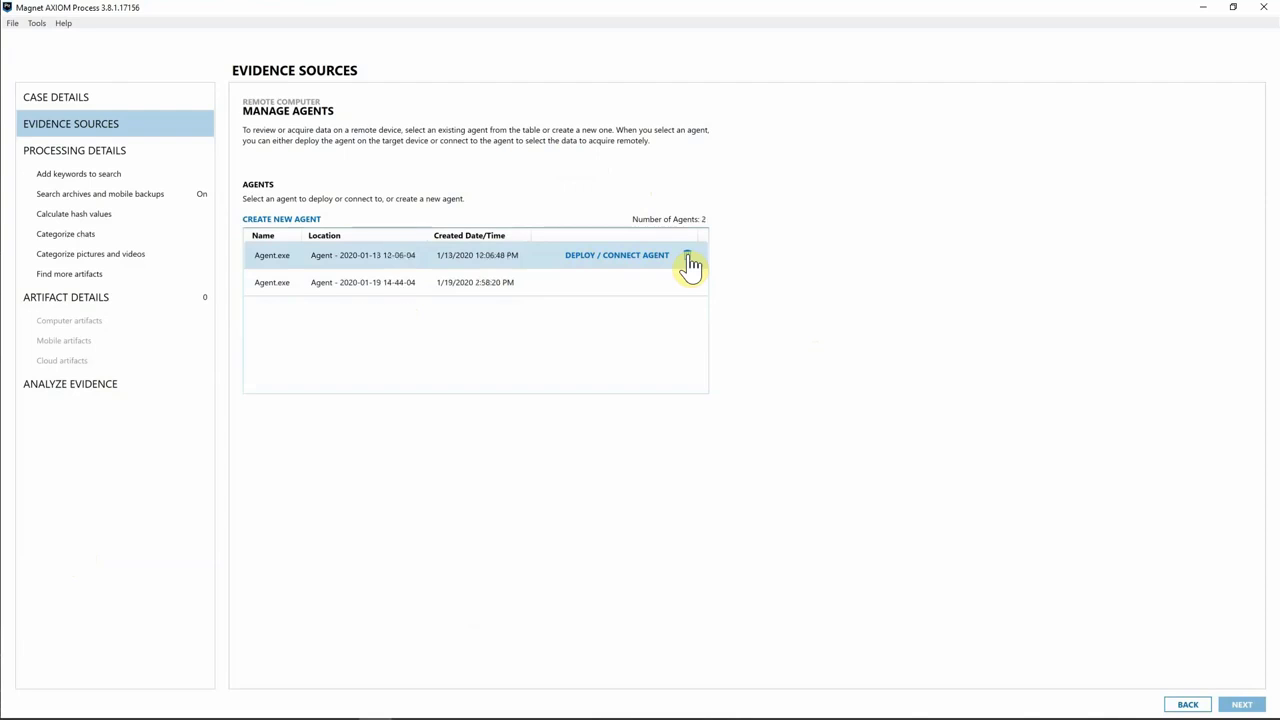
pyautogui.click(688, 258)
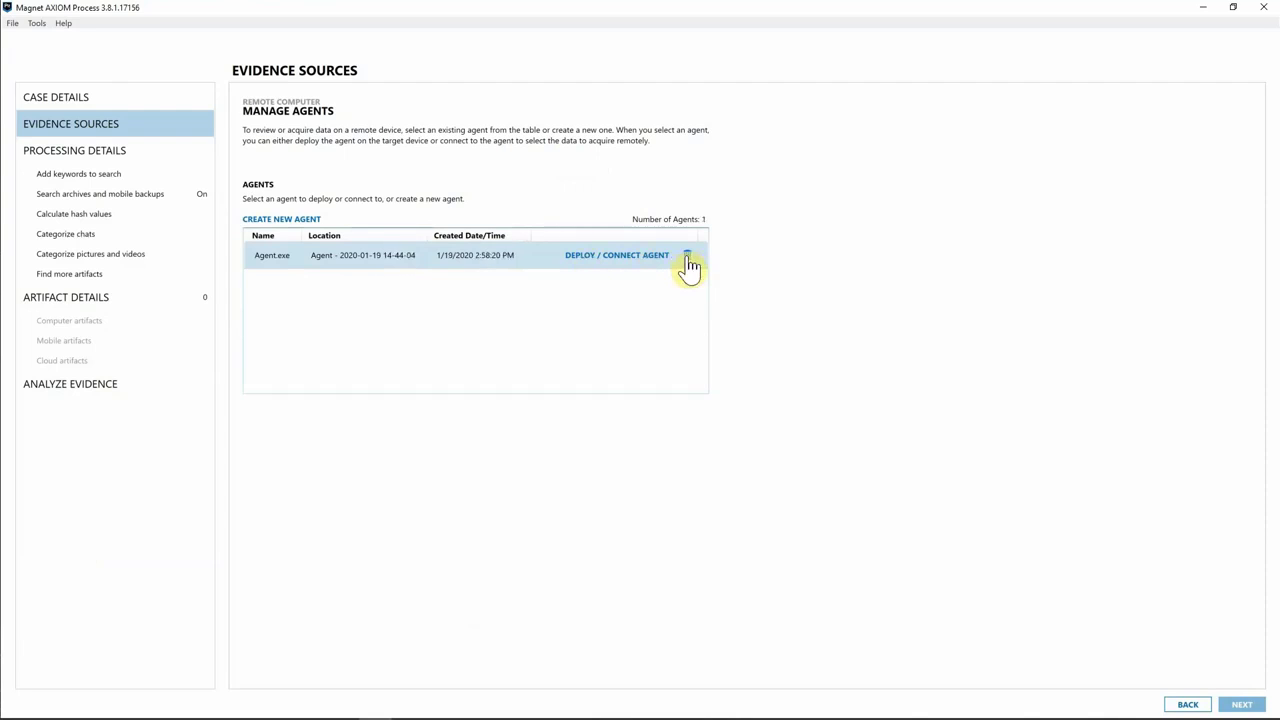
pyautogui.click(300, 222)
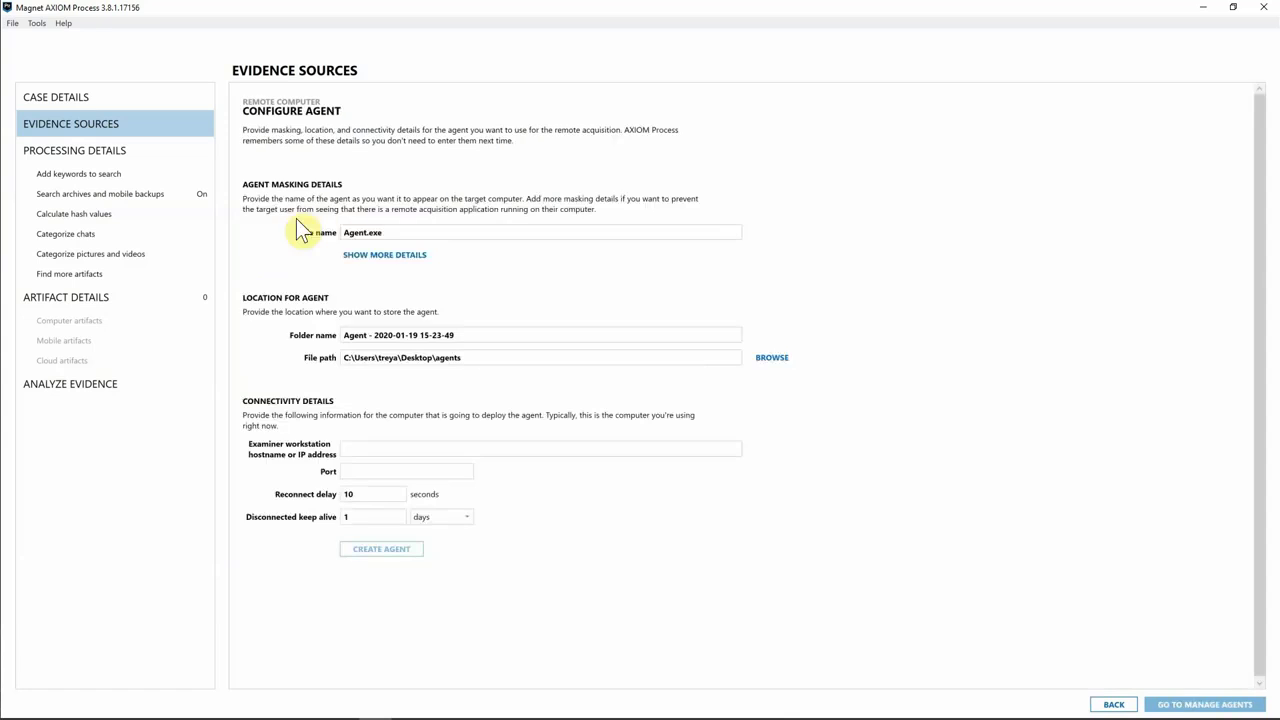
# Keep the default Agent.exe file name and folder, leaving the extra masking details hidden
pyautogui.doubleClick(360, 236)
pyautogui.click(380, 234)
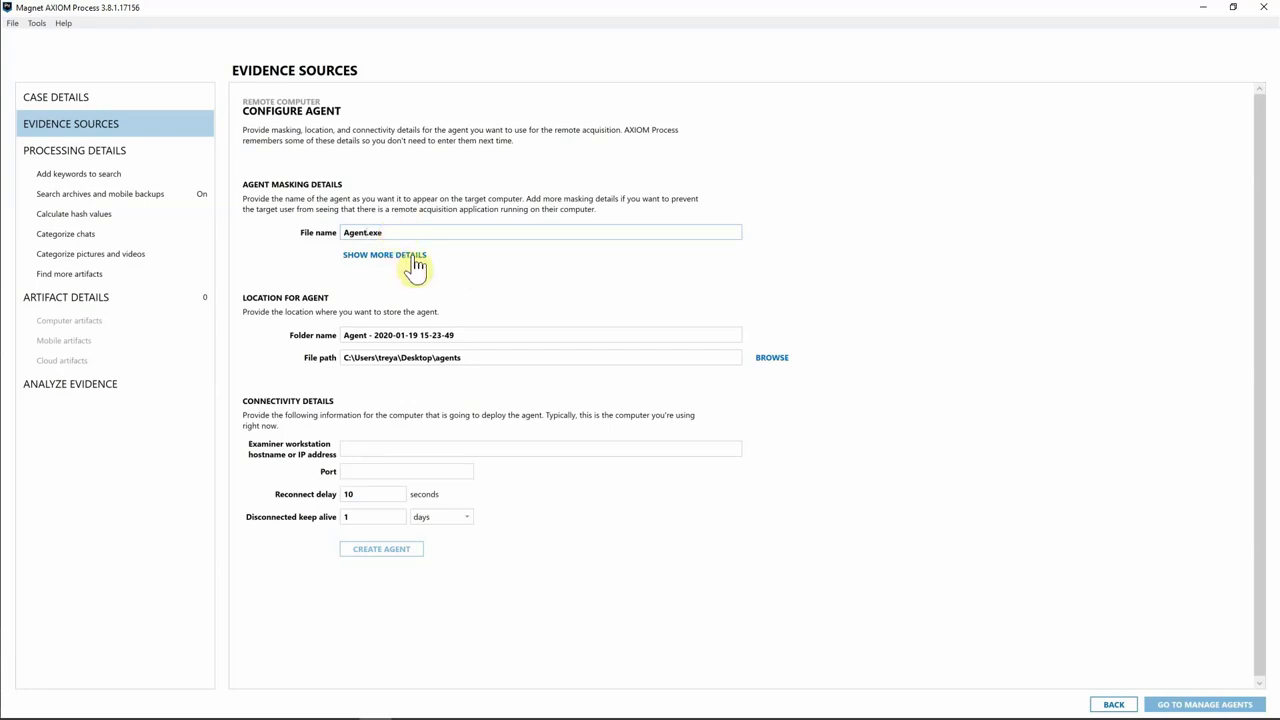
pyautogui.click(389, 262)
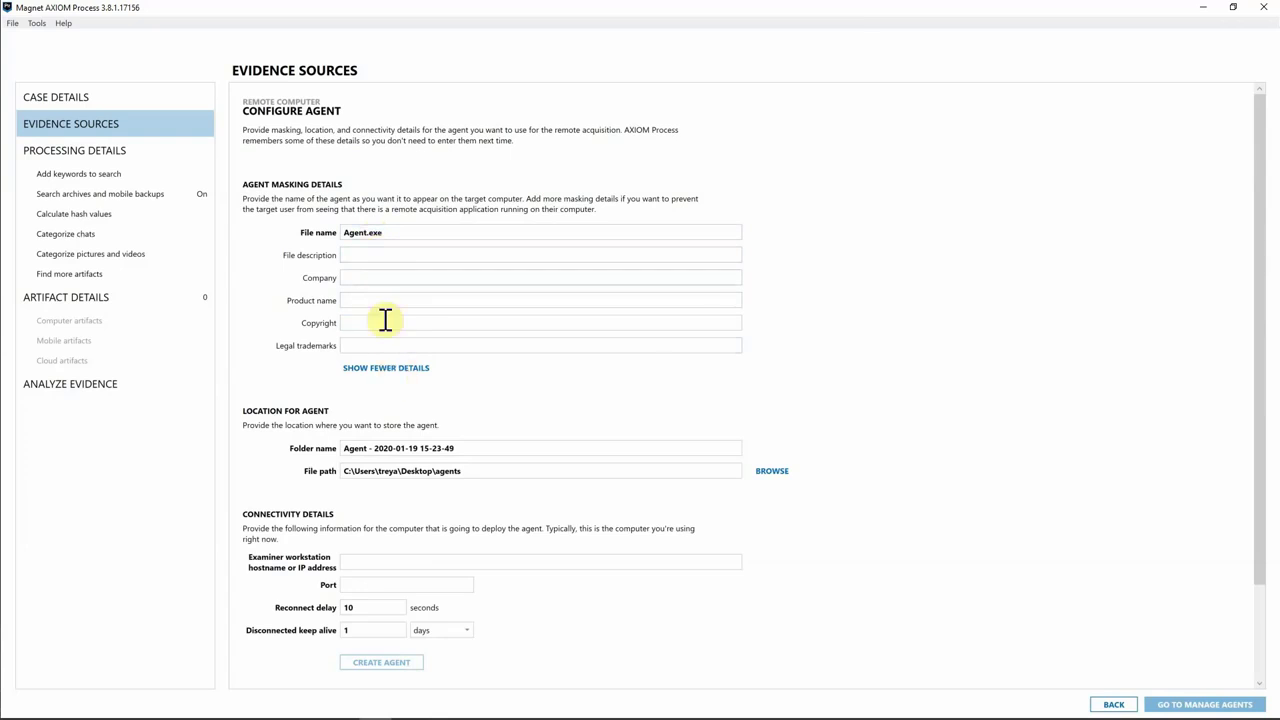
pyautogui.click(423, 378)
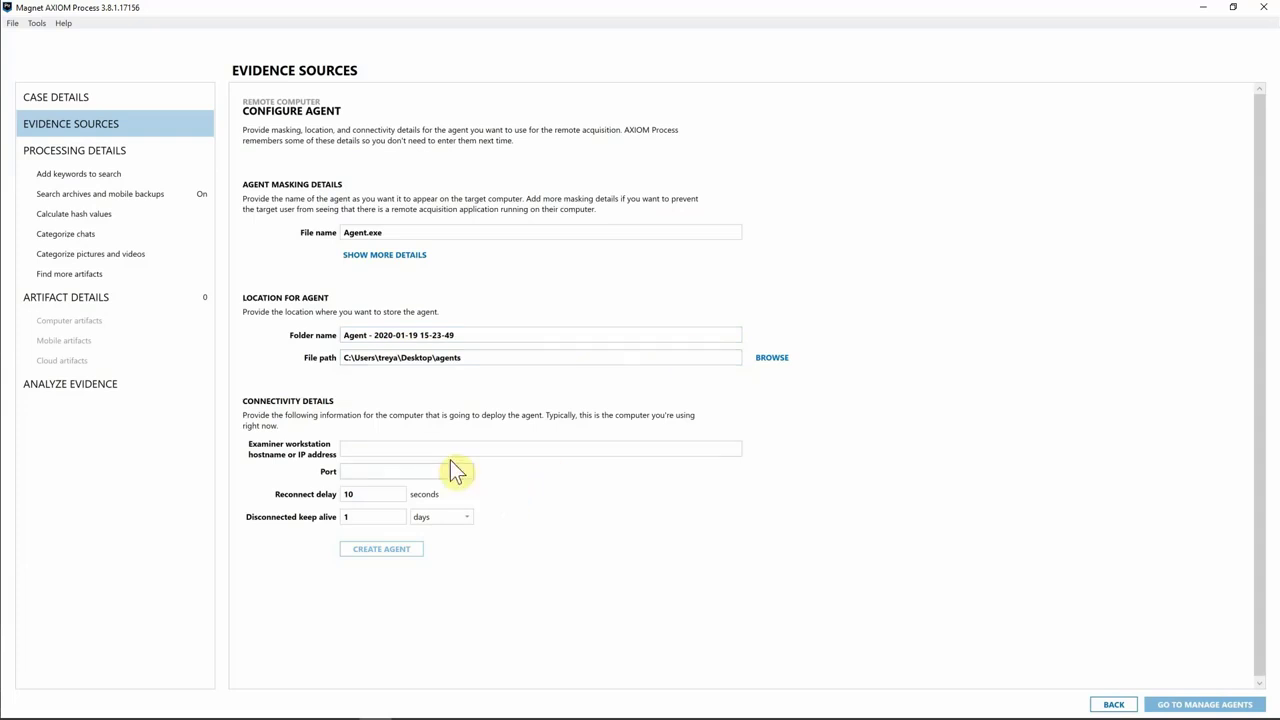
# Set the agent hostname to 192.168.56.1 and the port to 4321
pyautogui.write('192.168.56.1')
pyautogui.click(372, 472)
pyautogui.write('4321')
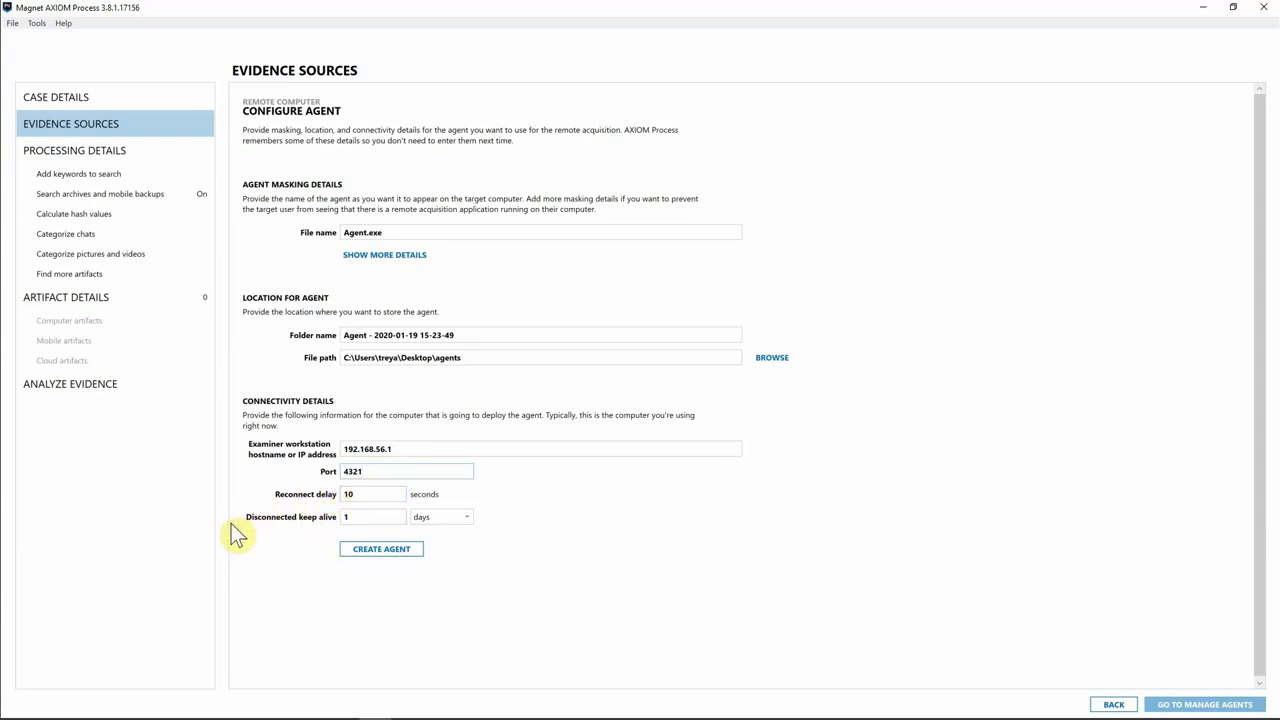
# Set the disconnected keep-alive to 3 days and create the agent
pyautogui.click(430, 519)
pyautogui.doubleClick(376, 515)
pyautogui.write('3')
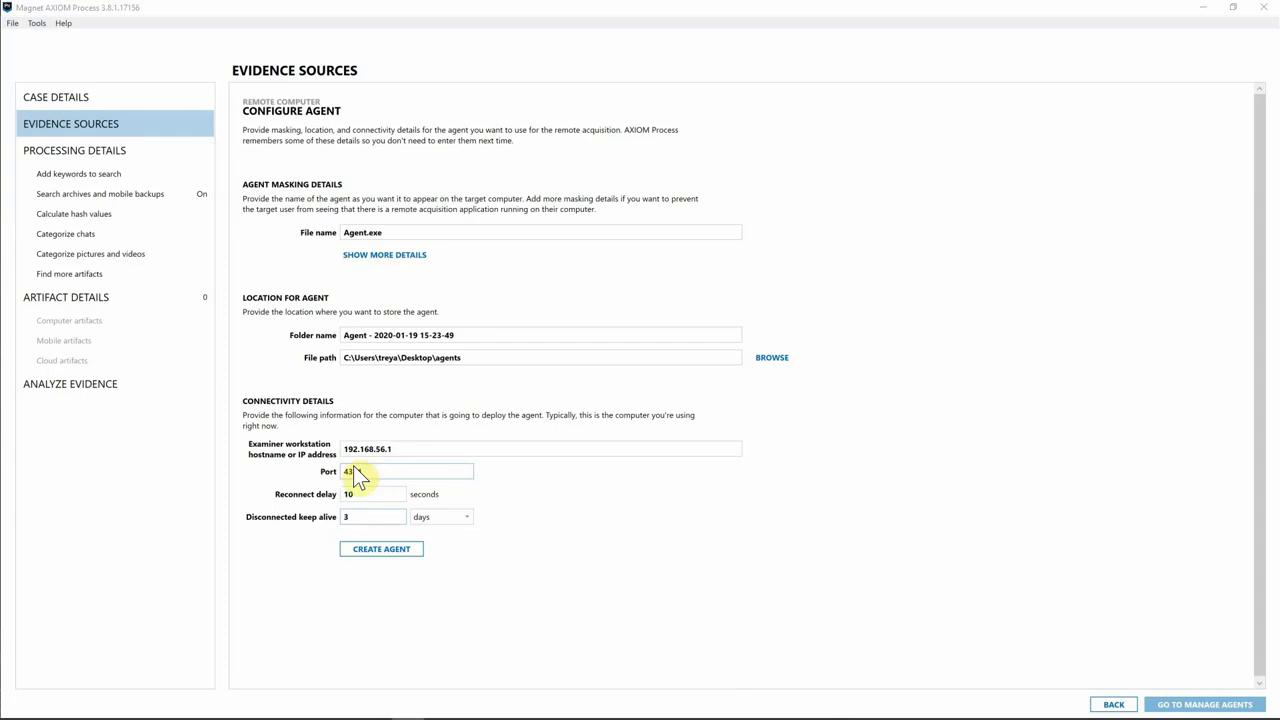
pyautogui.write('21')
pyautogui.click(390, 552)
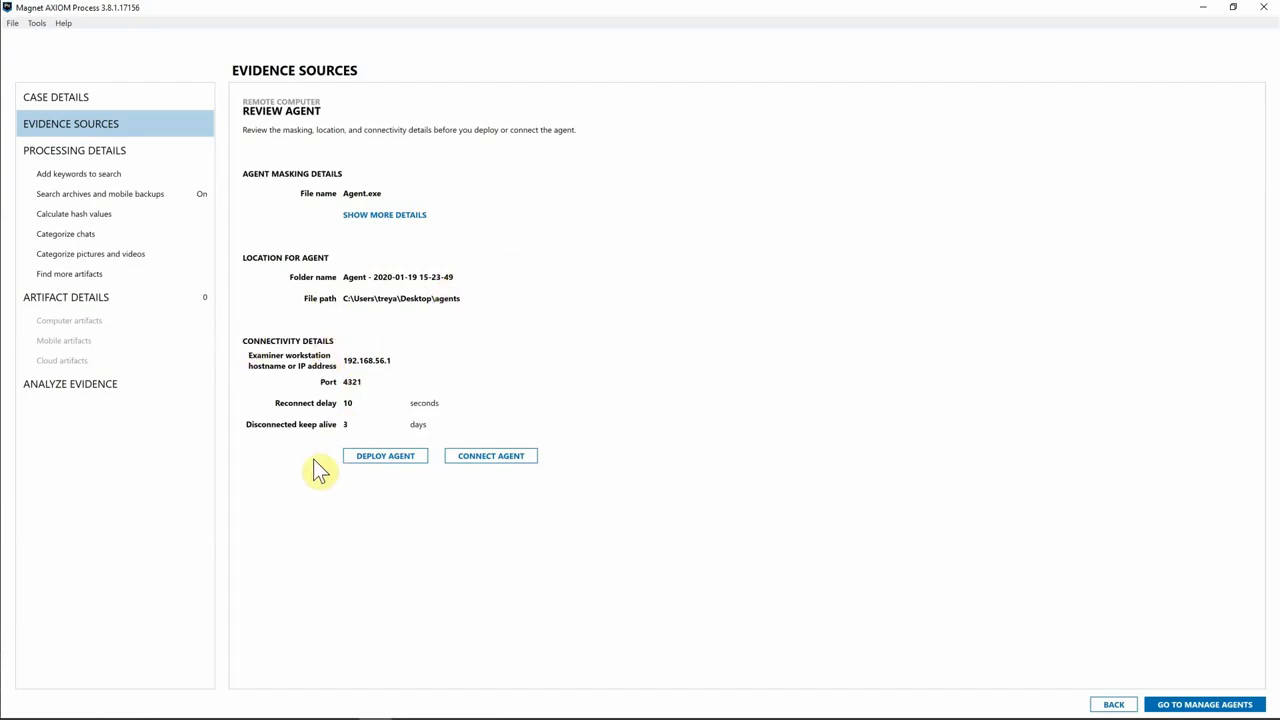
# Enter the remote computer IP 192.168.56.101 and the remote user name for deployment
pyautogui.click(380, 458)
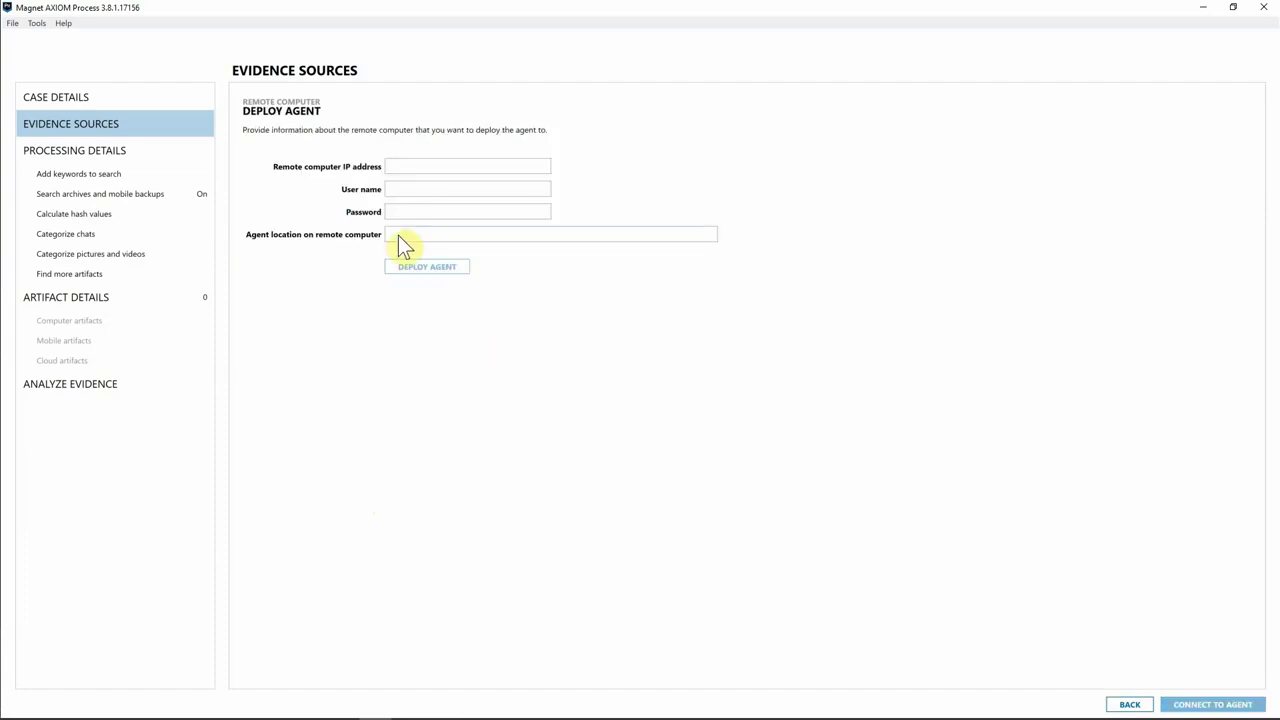
pyautogui.click(412, 169)
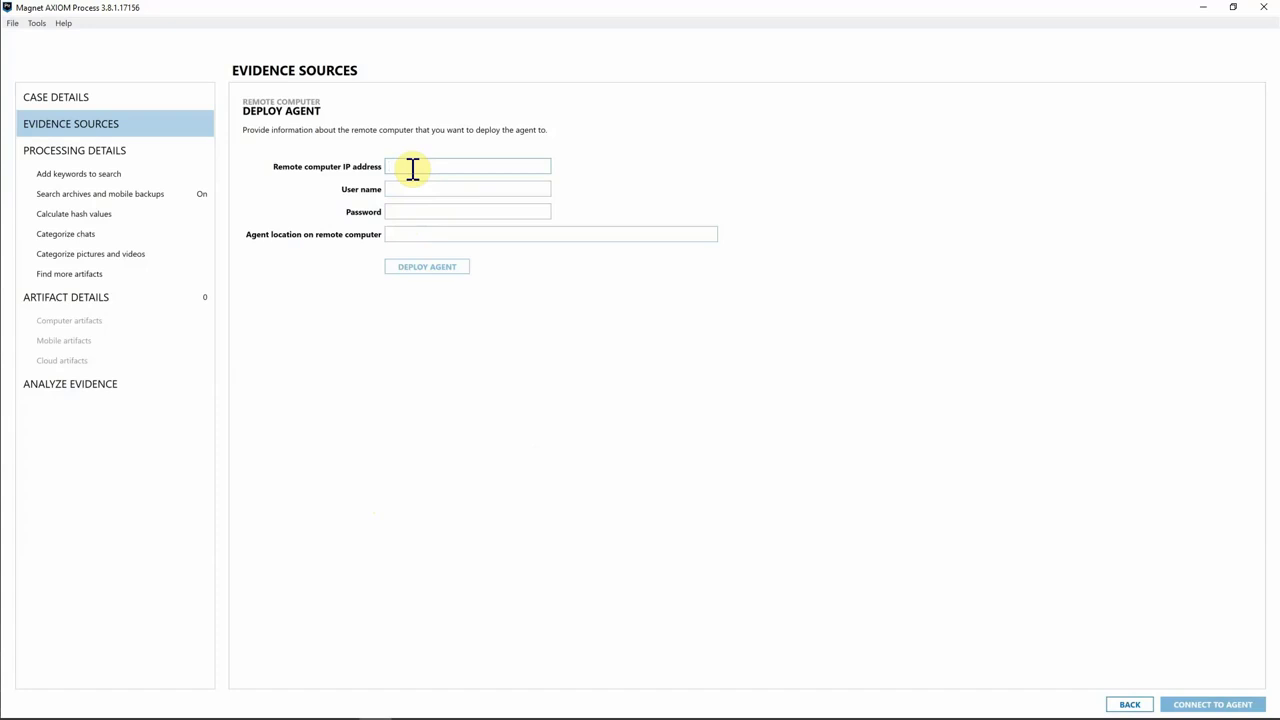
pyautogui.write('192.168.56.101')
pyautogui.press('Tab')
pyautogui.write('Target')
pyautogui.press('Tab')
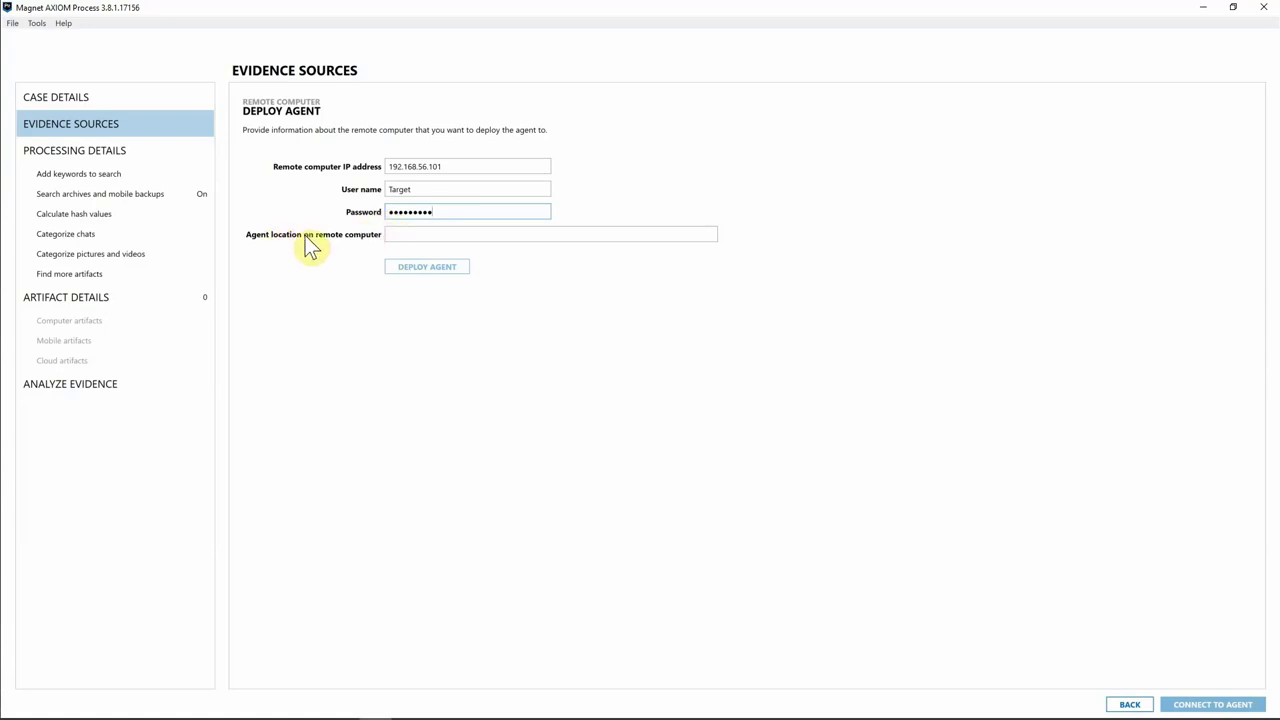
# Set the agent location to c:\, deploy the agent, and connect to it
pyautogui.click(411, 234)
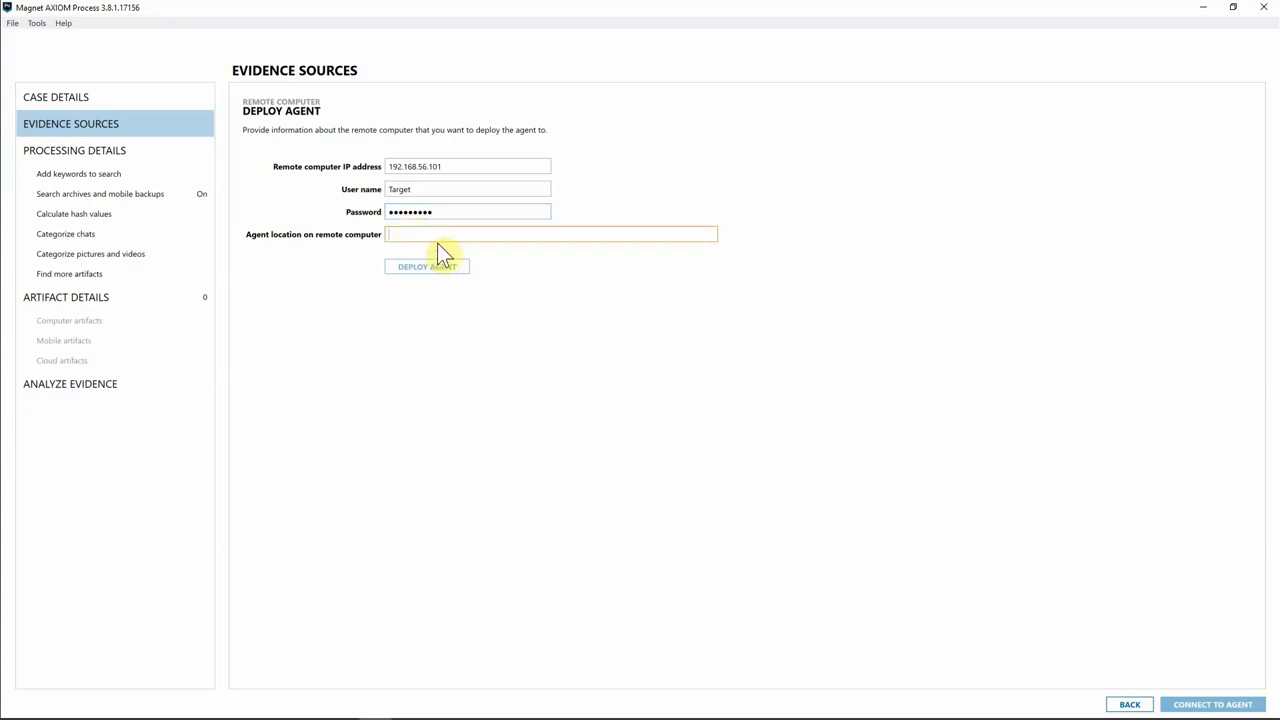
pyautogui.write('c:\\')
pyautogui.click(446, 270)
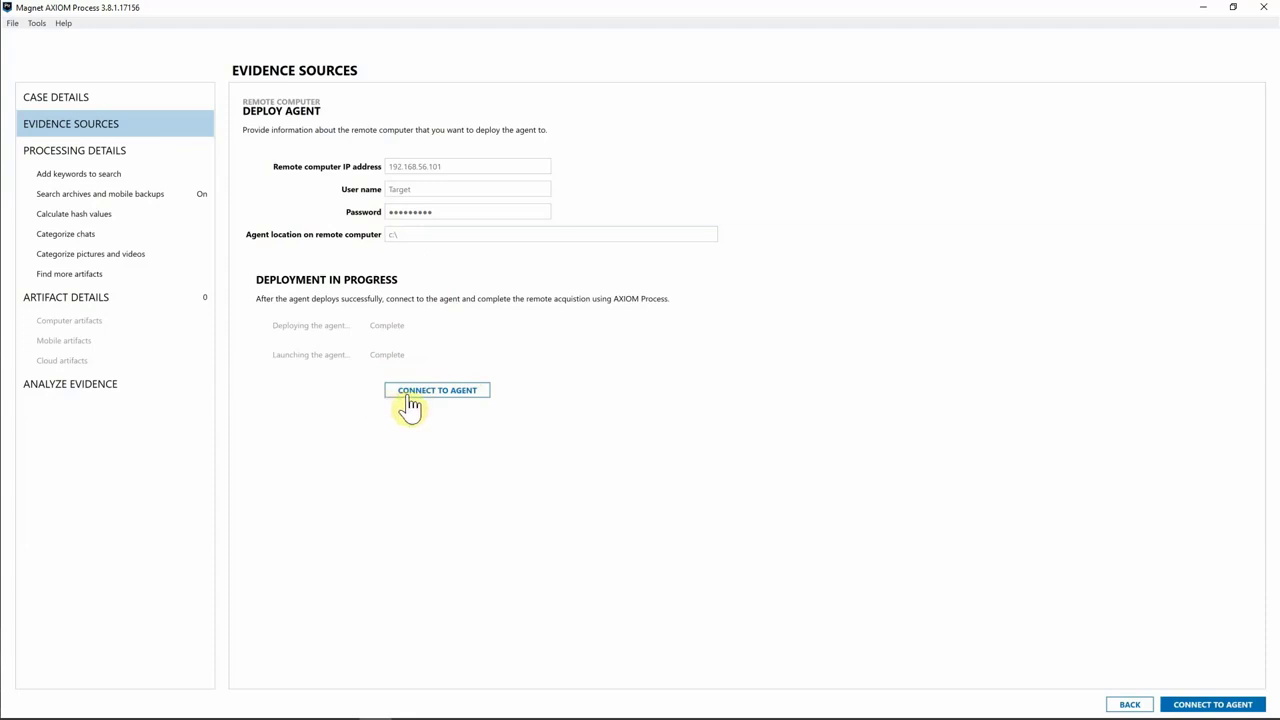
pyautogui.click(410, 398)
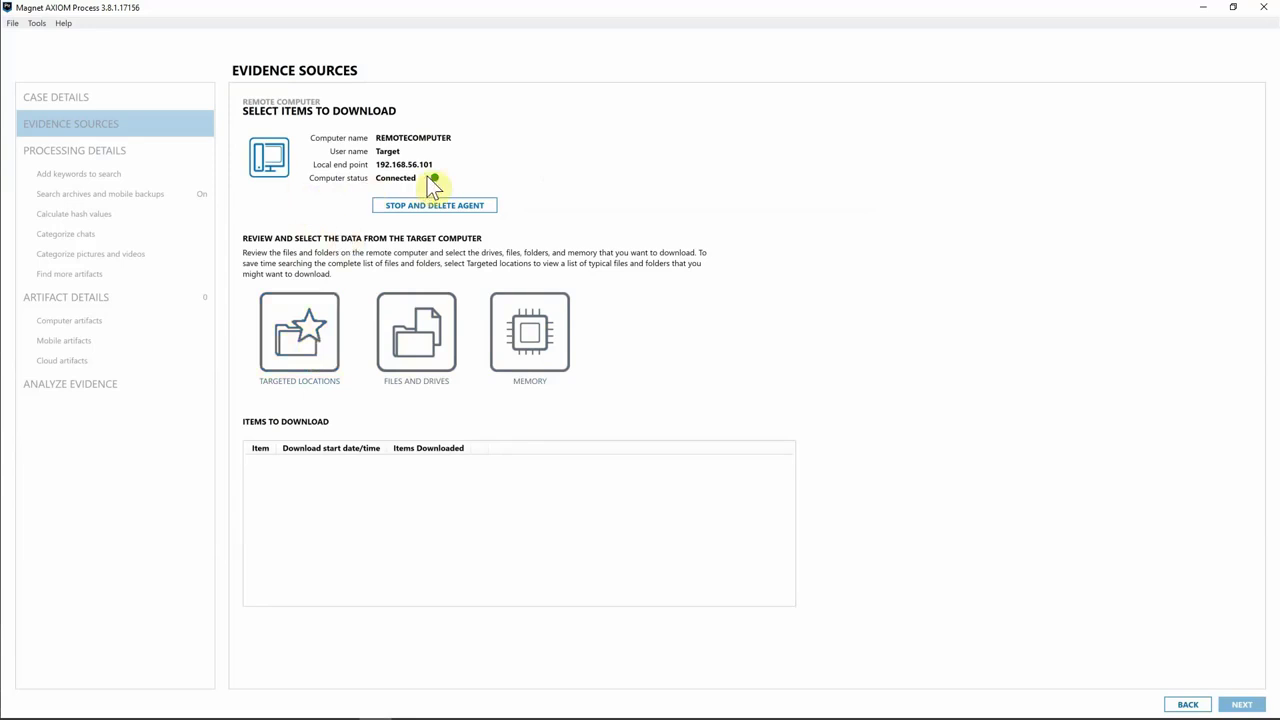
# Choose Targeted Locations to pick typical evidence locations from the connected REMOTECOMPUTER
pyautogui.click(303, 335)
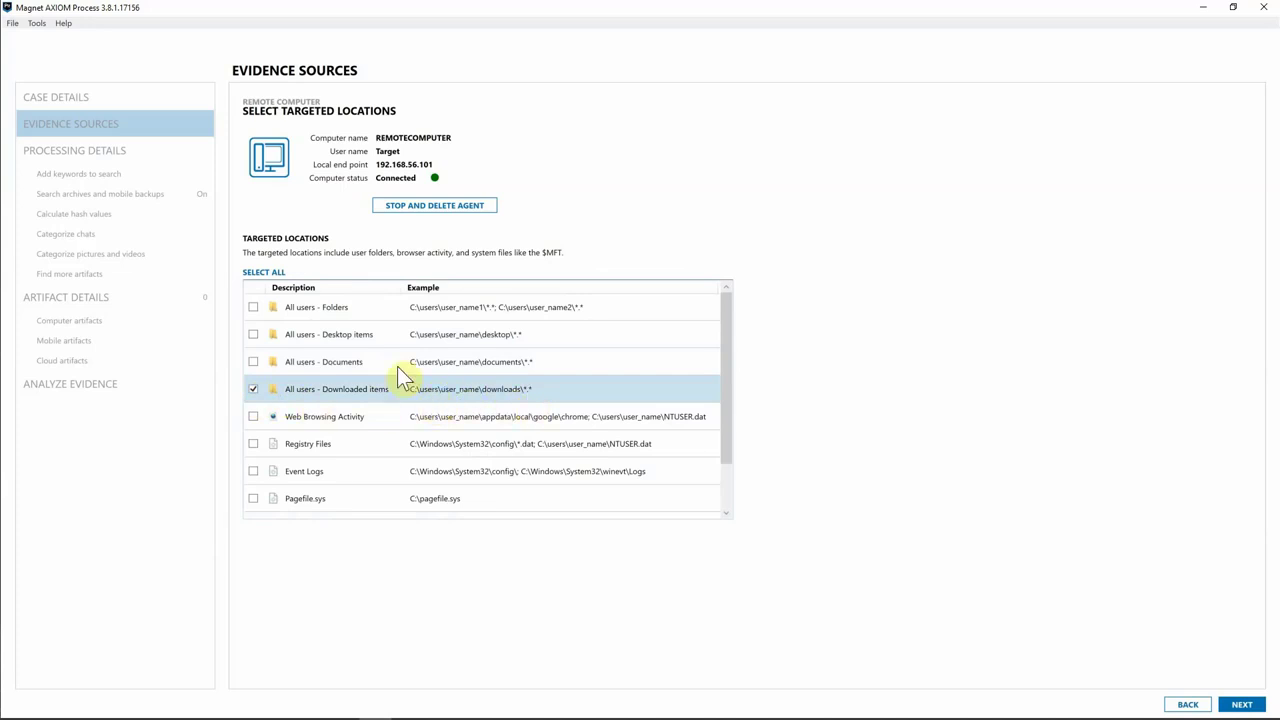
# Download all users' Desktop and Downloaded items, then browse the remote Files and Drives
pyautogui.click(253, 335)
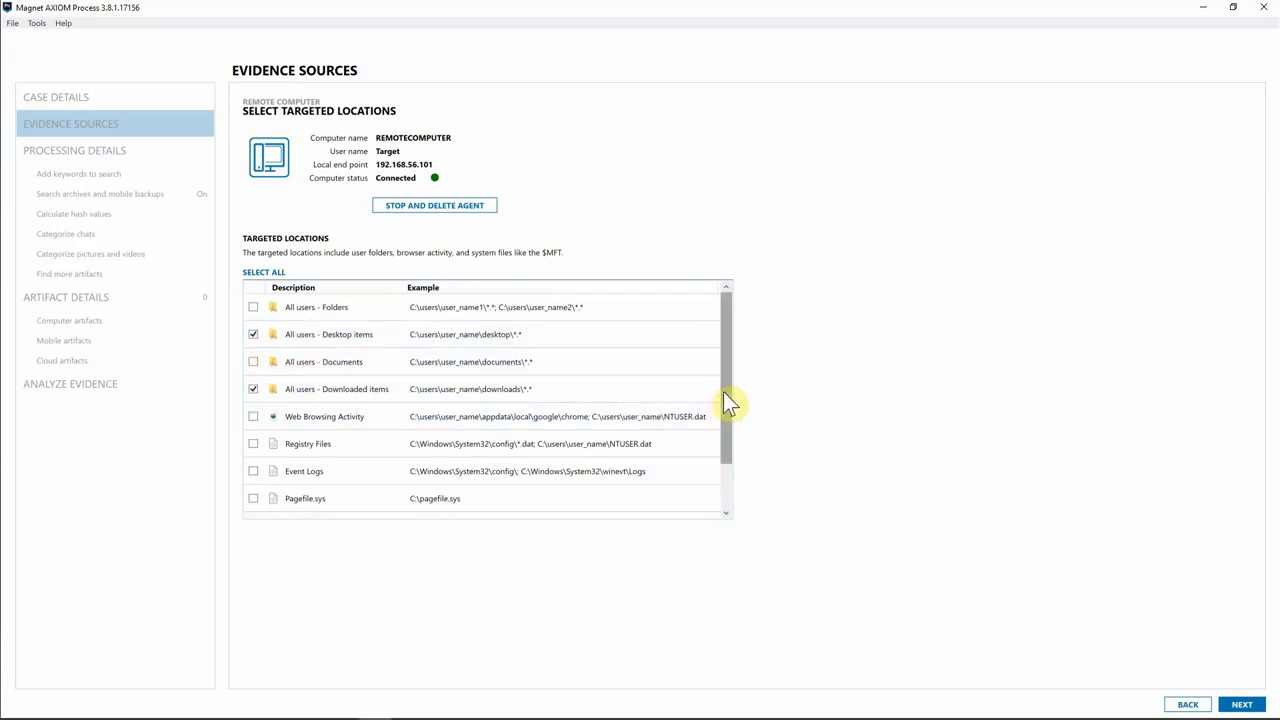
pyautogui.moveTo(725, 395); pyautogui.dragTo(721, 447)
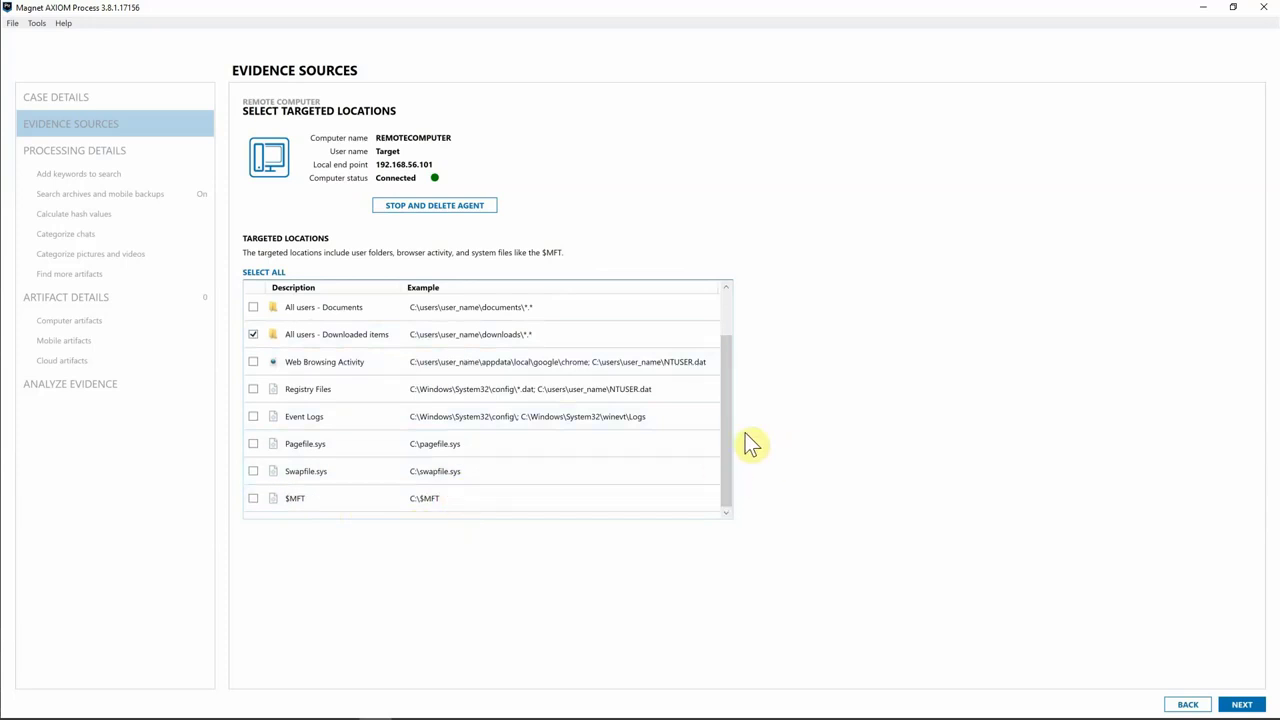
pyautogui.moveTo(735, 432); pyautogui.dragTo(731, 386)
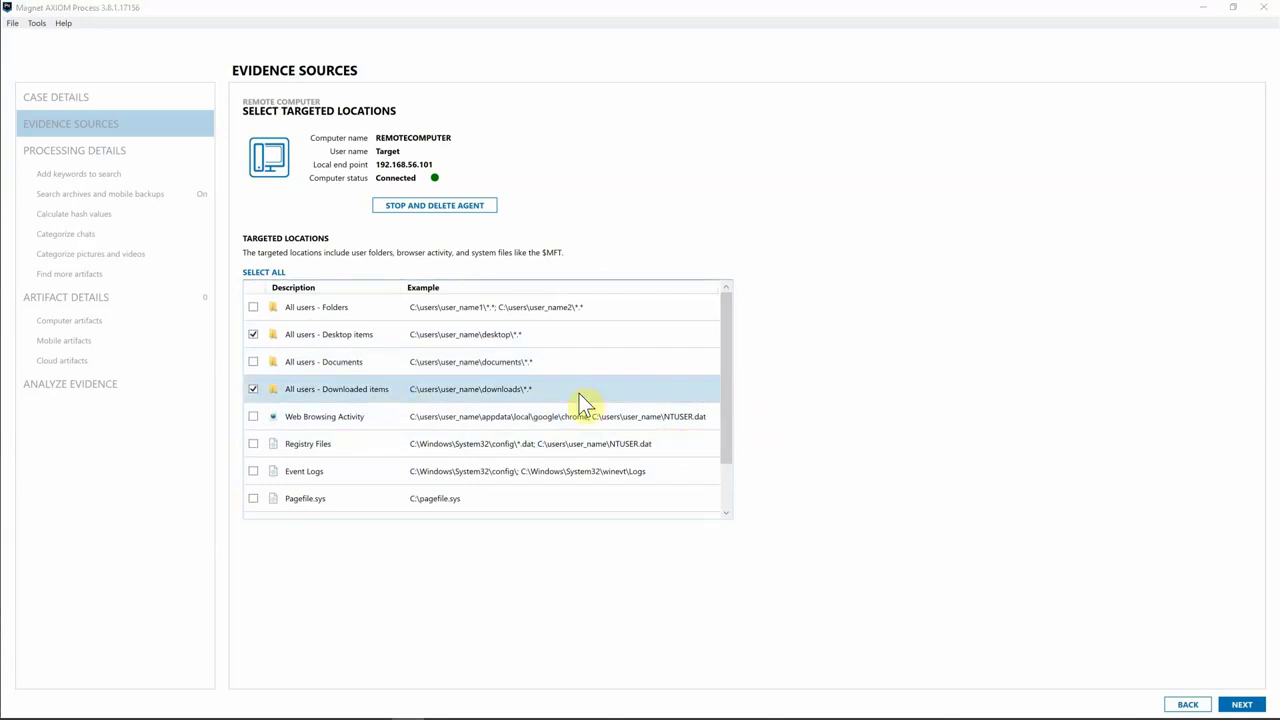
pyautogui.click(1256, 705)
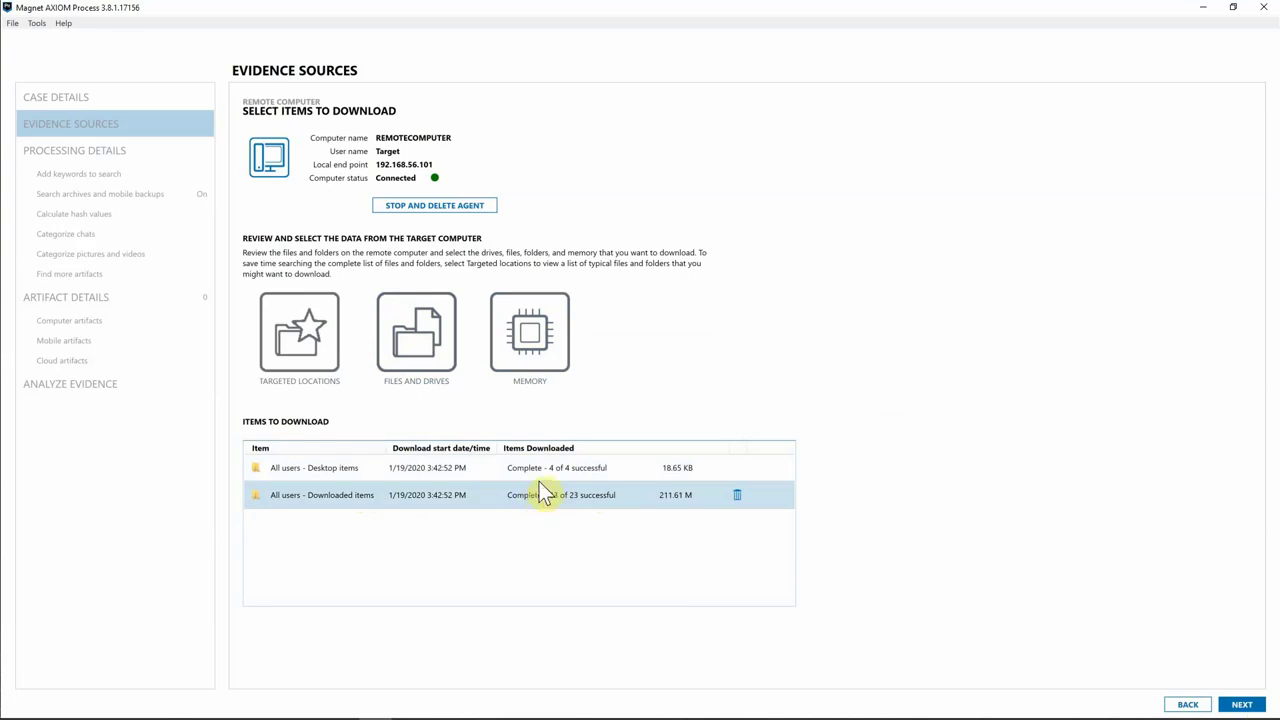
pyautogui.click(425, 355)
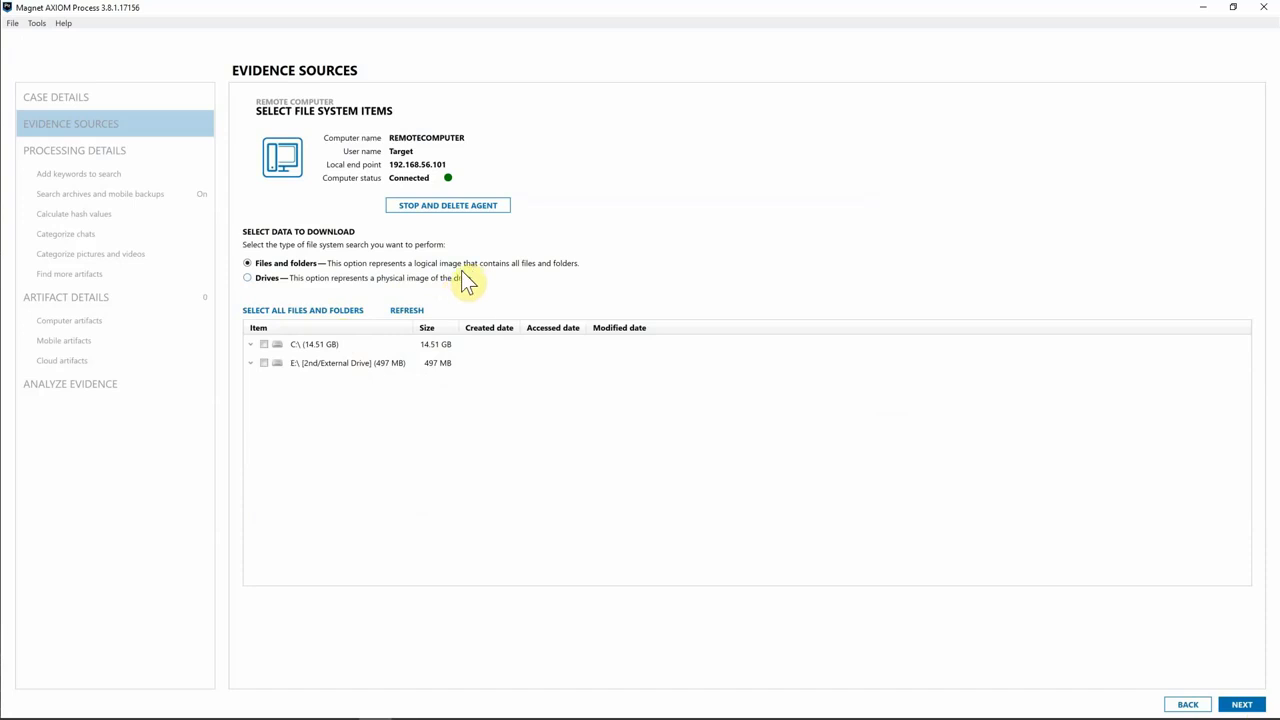
# Expand C:\Users to the user's Desktop, check confidential.xlsx, and download it
pyautogui.click(252, 344)
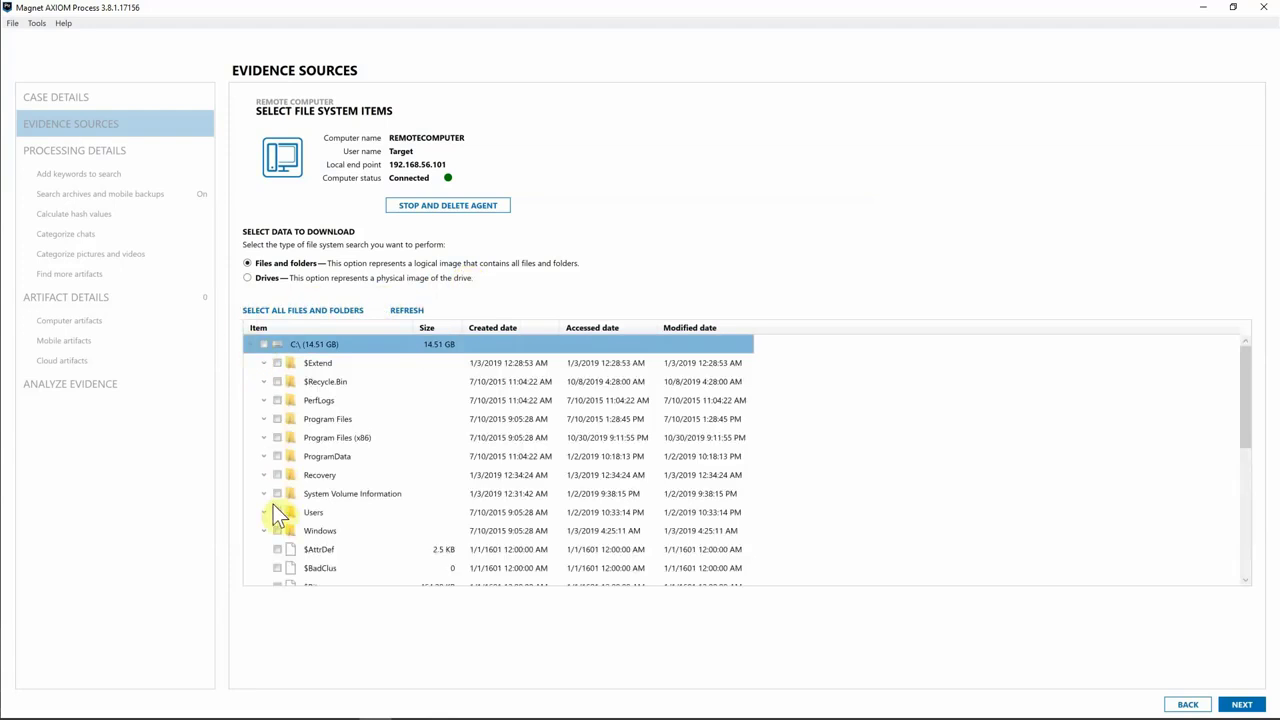
pyautogui.click(266, 512)
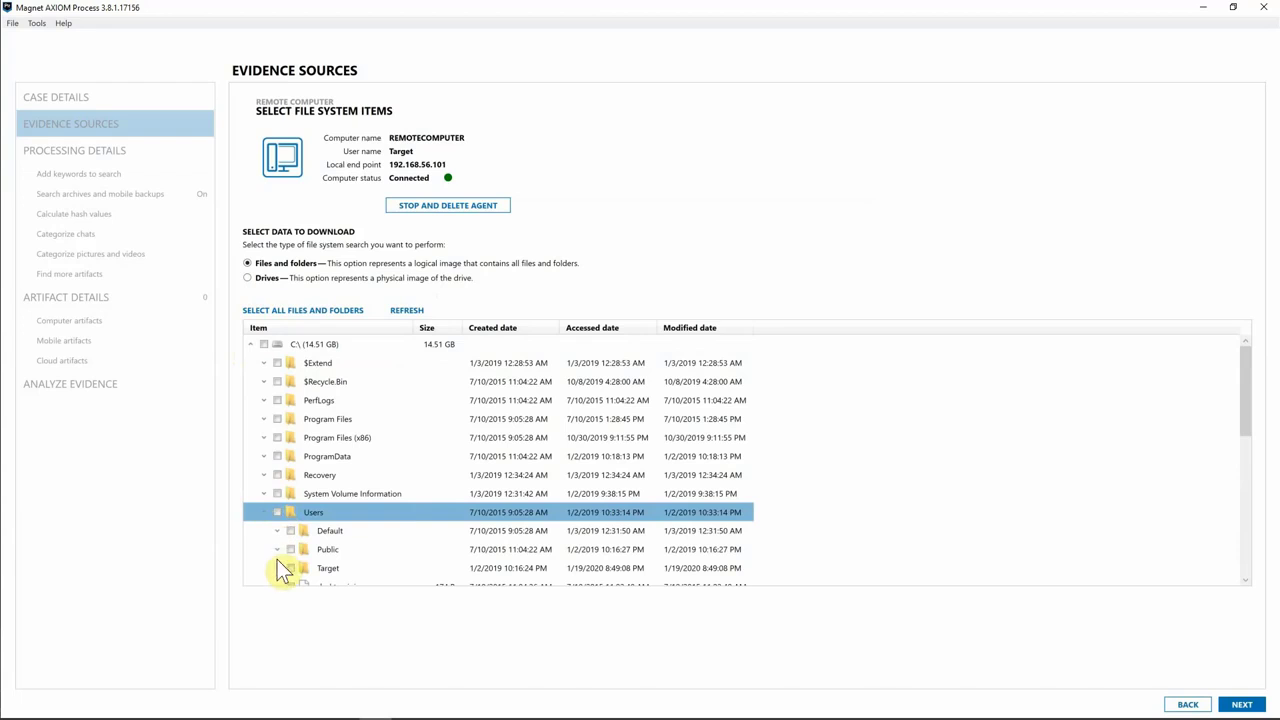
pyautogui.click(280, 566)
pyautogui.moveTo(1243, 380); pyautogui.dragTo(1243, 420)
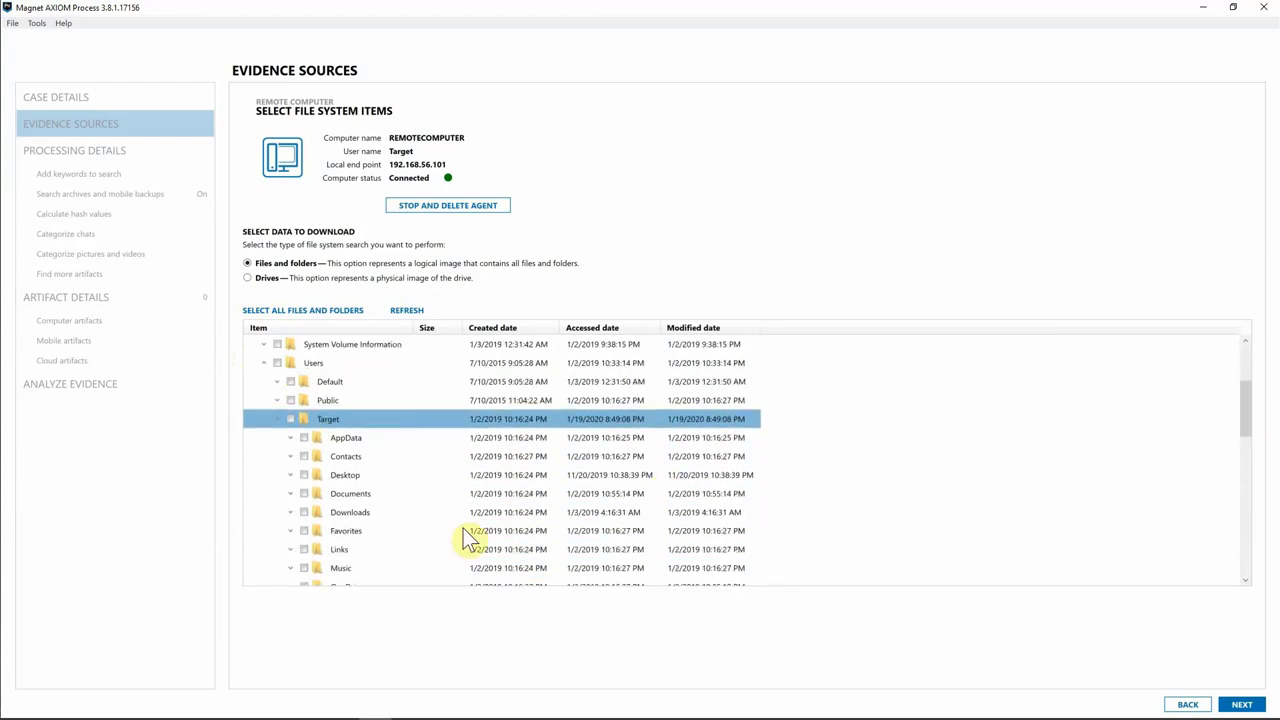
pyautogui.click(292, 477)
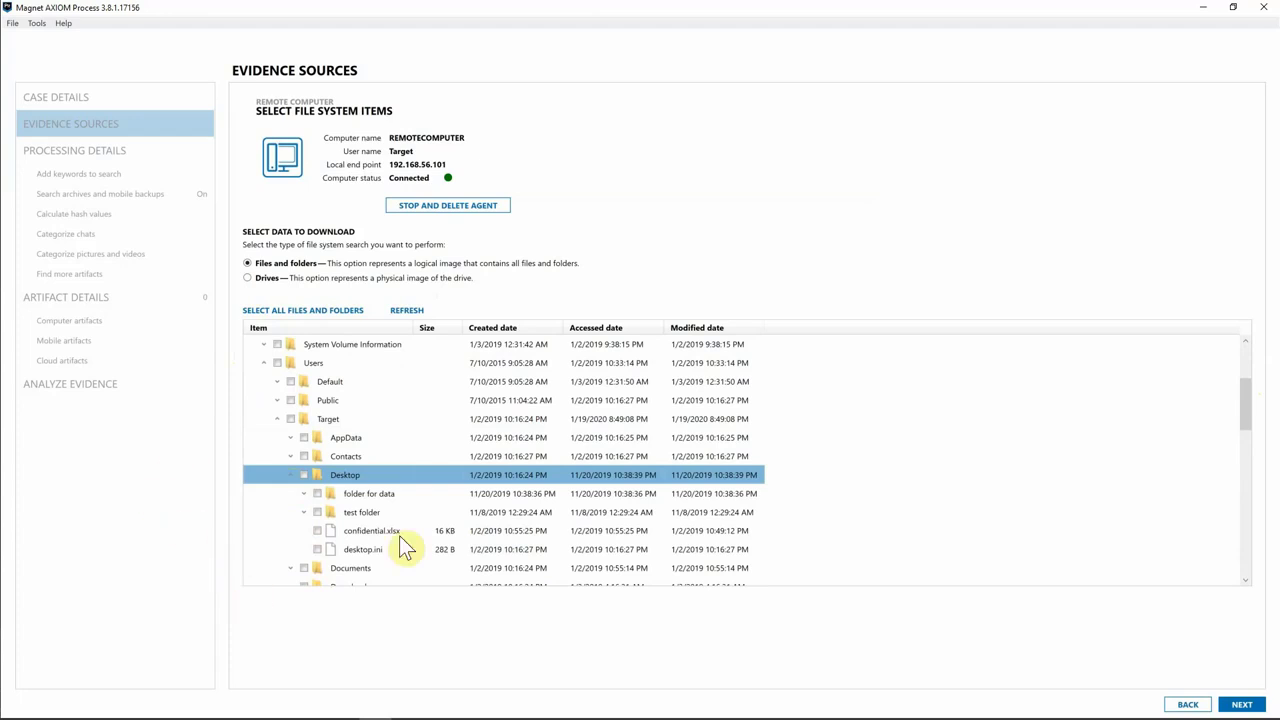
pyautogui.click(317, 531)
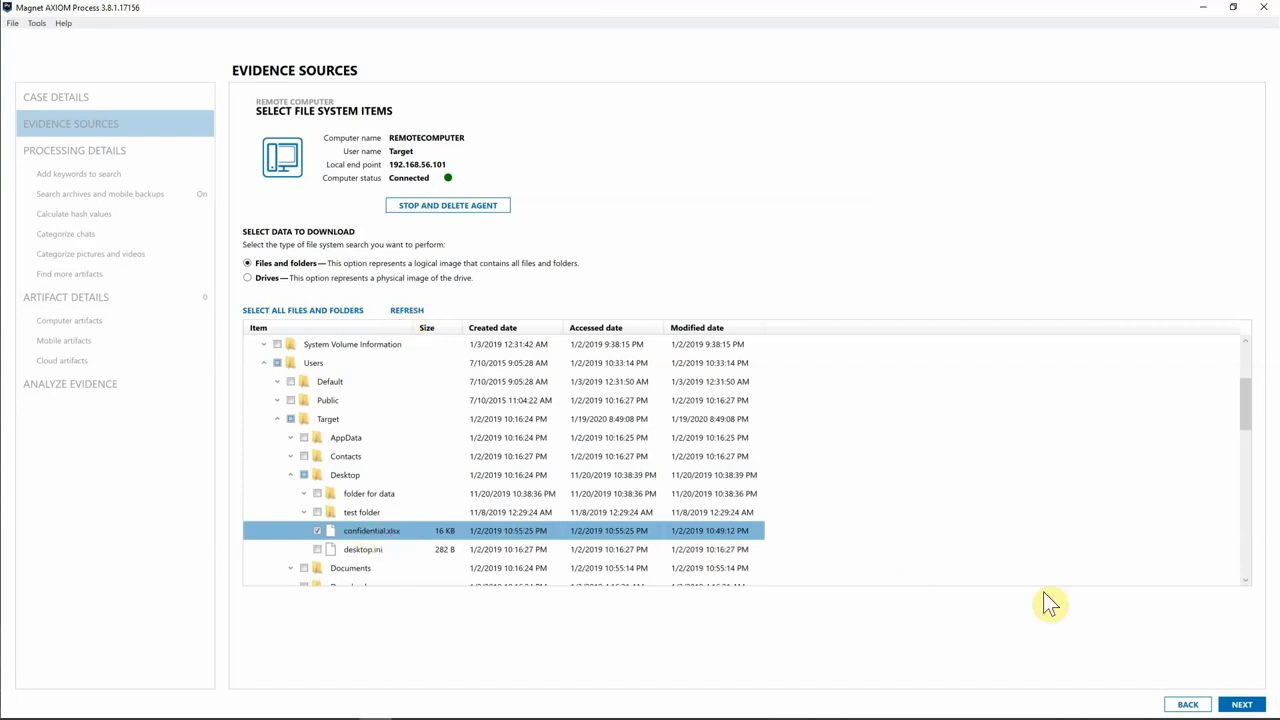
pyautogui.click(1242, 705)
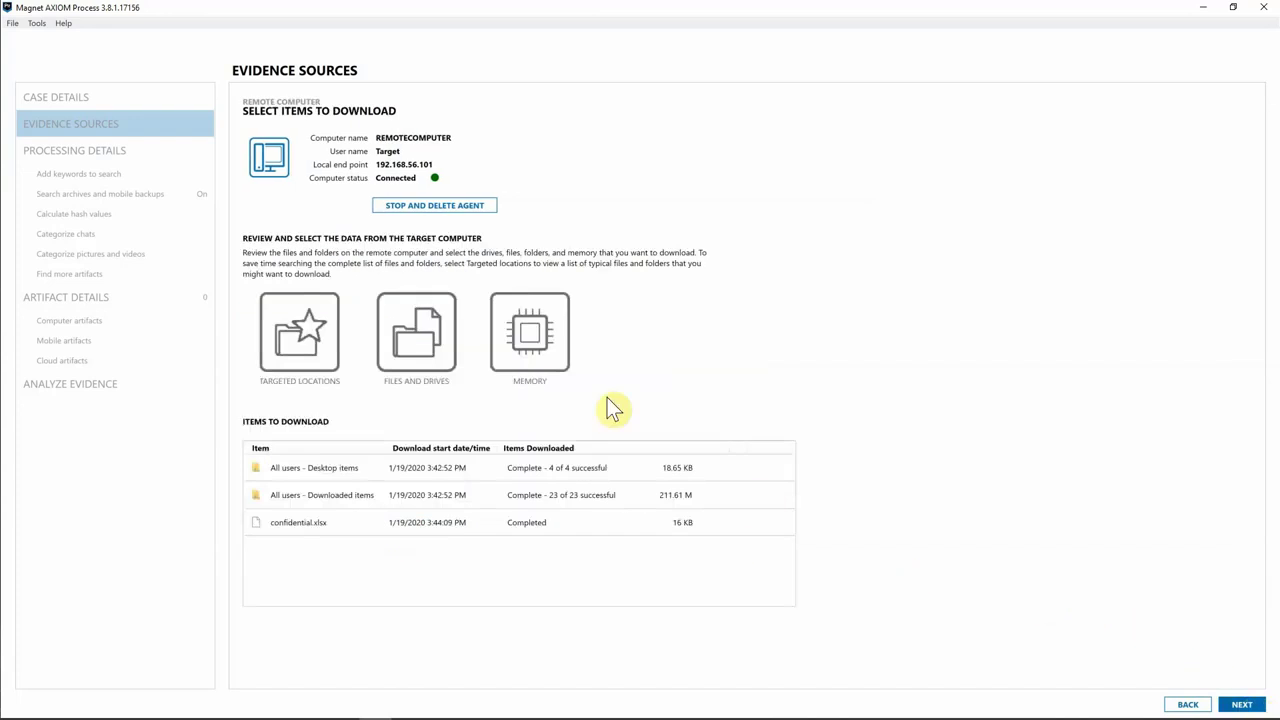
pyautogui.click(533, 340)
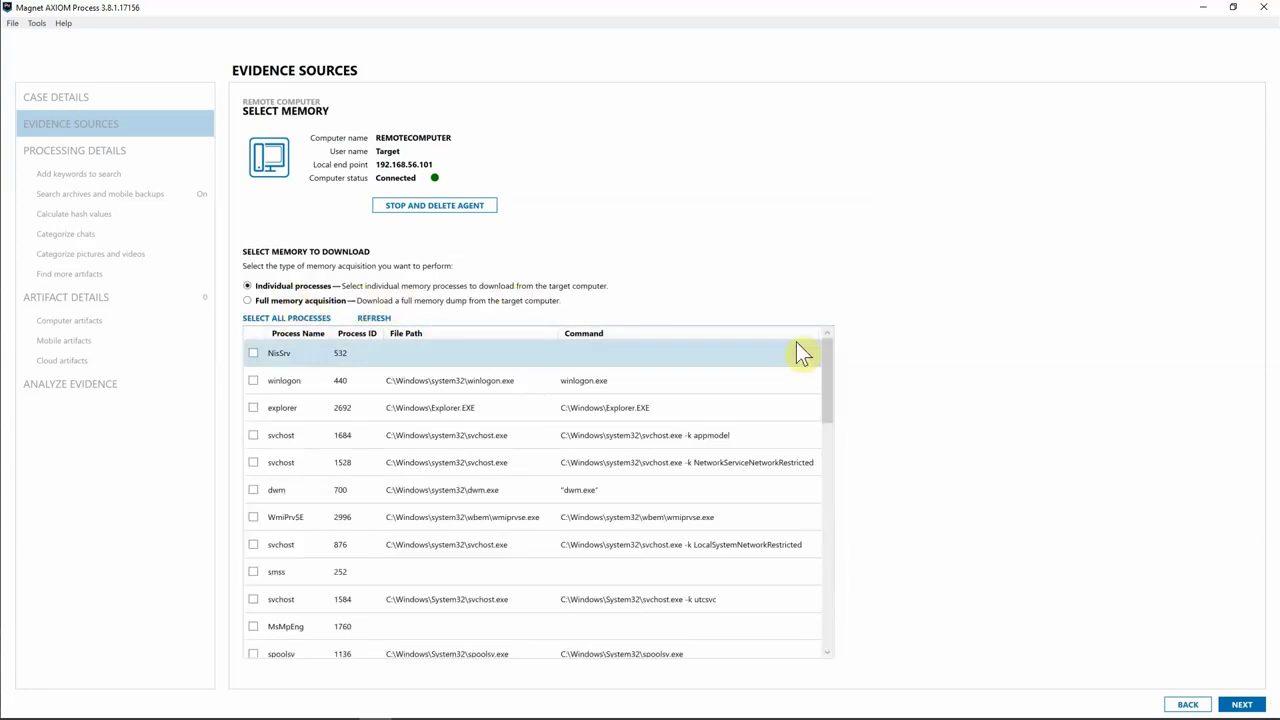
pyautogui.moveTo(826, 355); pyautogui.dragTo(826, 304)
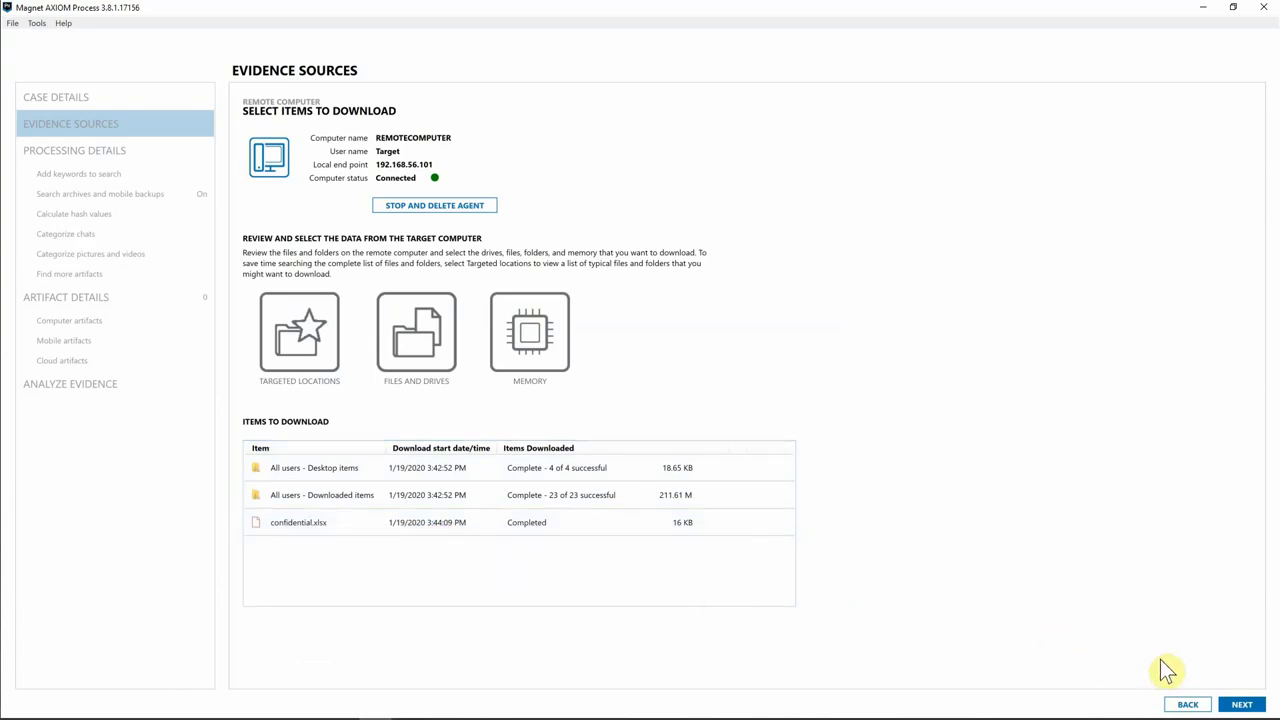
pyautogui.click(1241, 704)
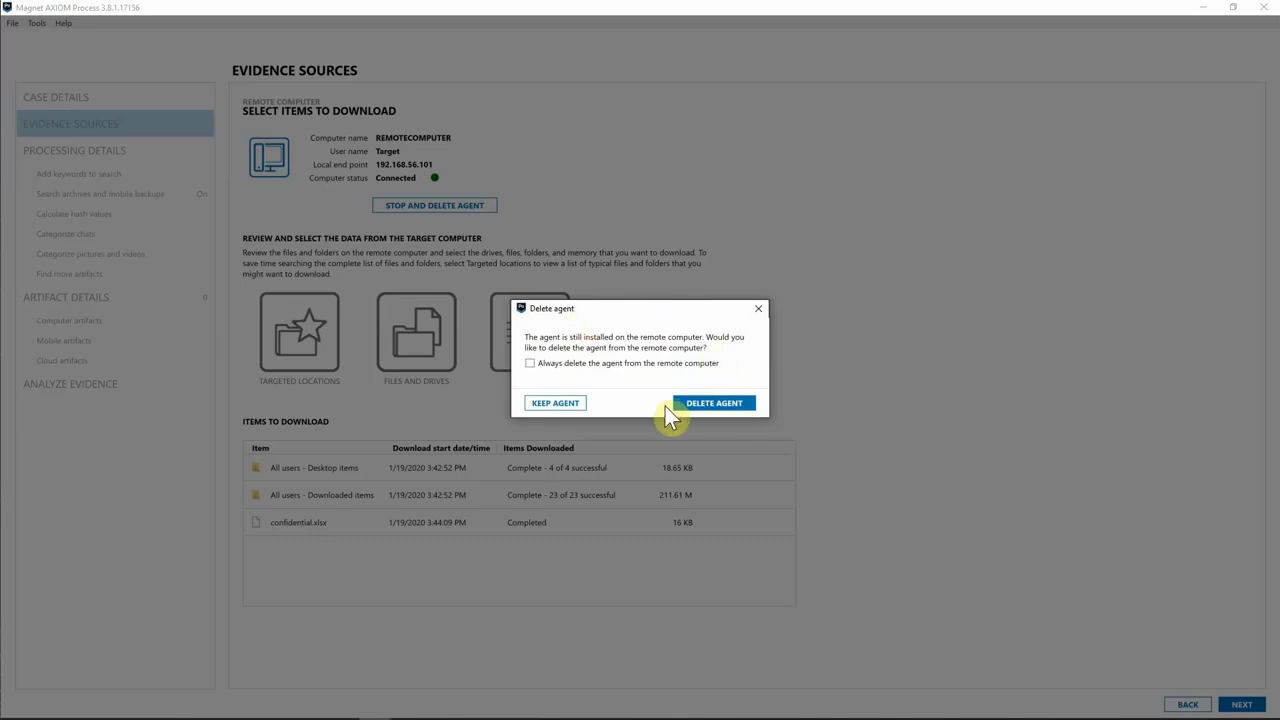
pyautogui.click(724, 405)
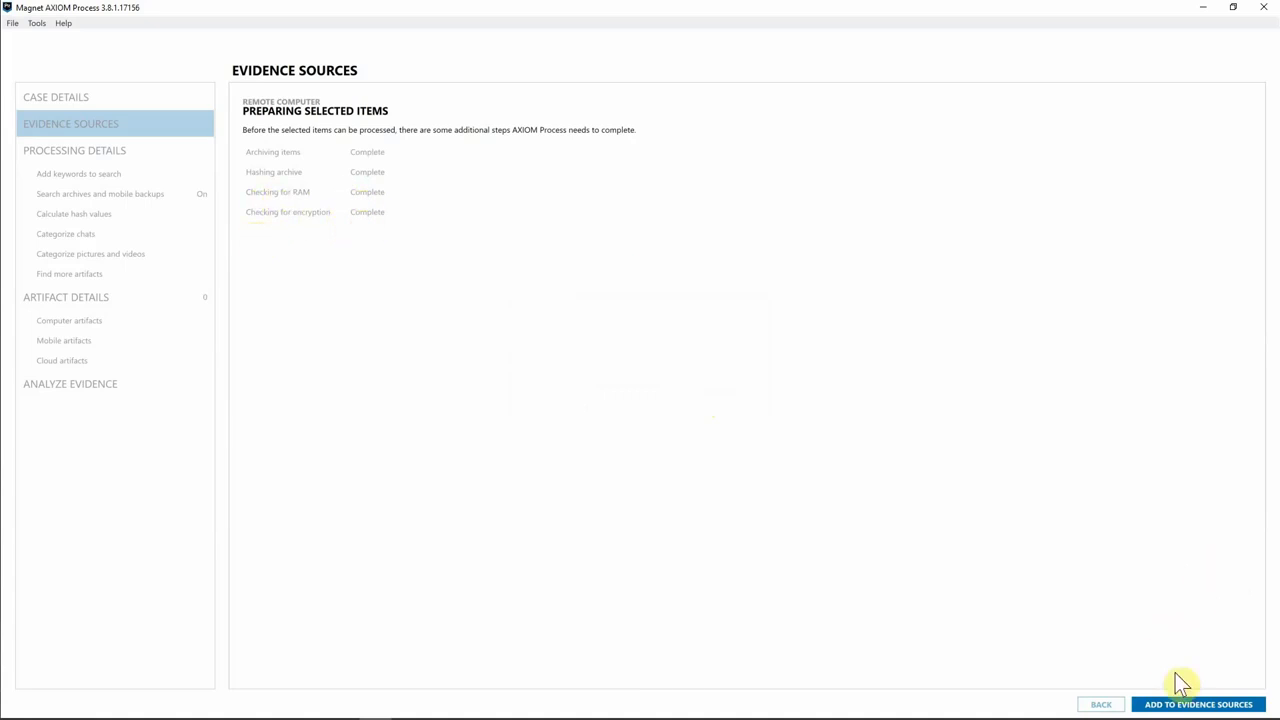
pyautogui.click(1168, 706)
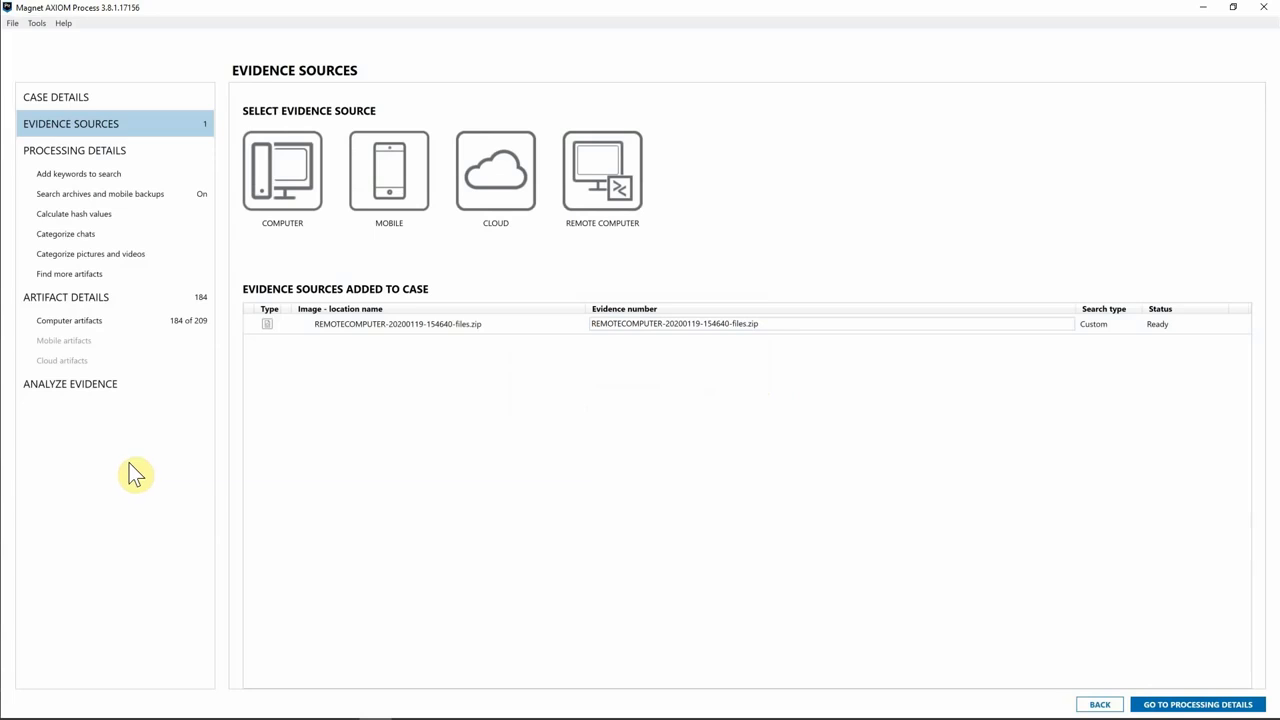
# Run Analyze Evidence on the remote computer's zip evidence source
pyautogui.click(59, 383)
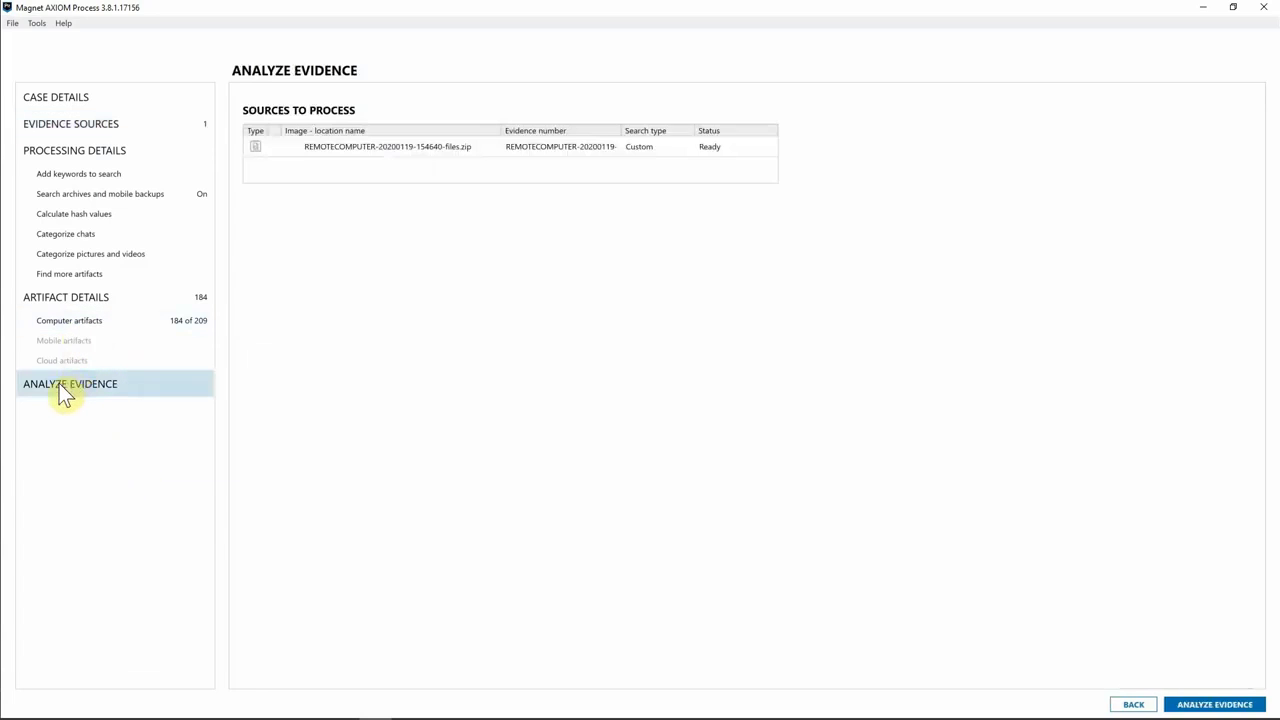
pyautogui.click(1213, 705)
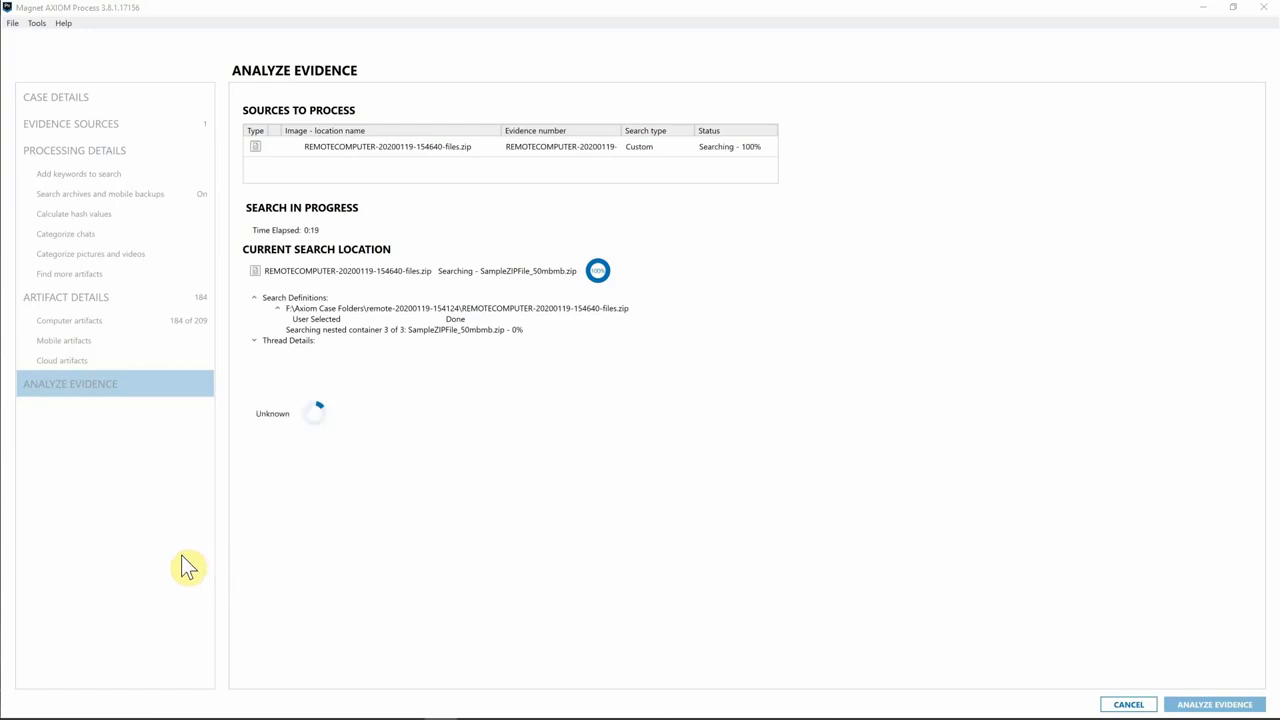
pyautogui.click(114, 707)
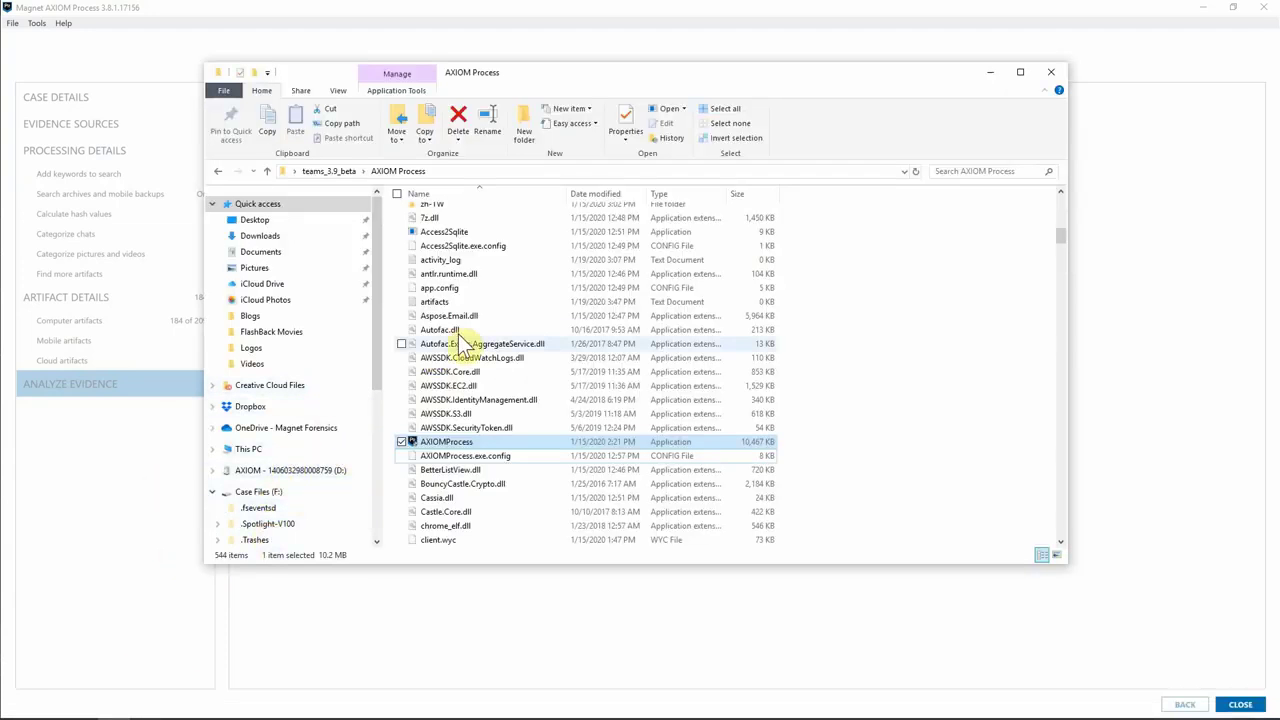
# View remote-image-info in the Axiom Case Folders directory, then close Notepad and File Explorer
pyautogui.scroll(-2, 265, 473)
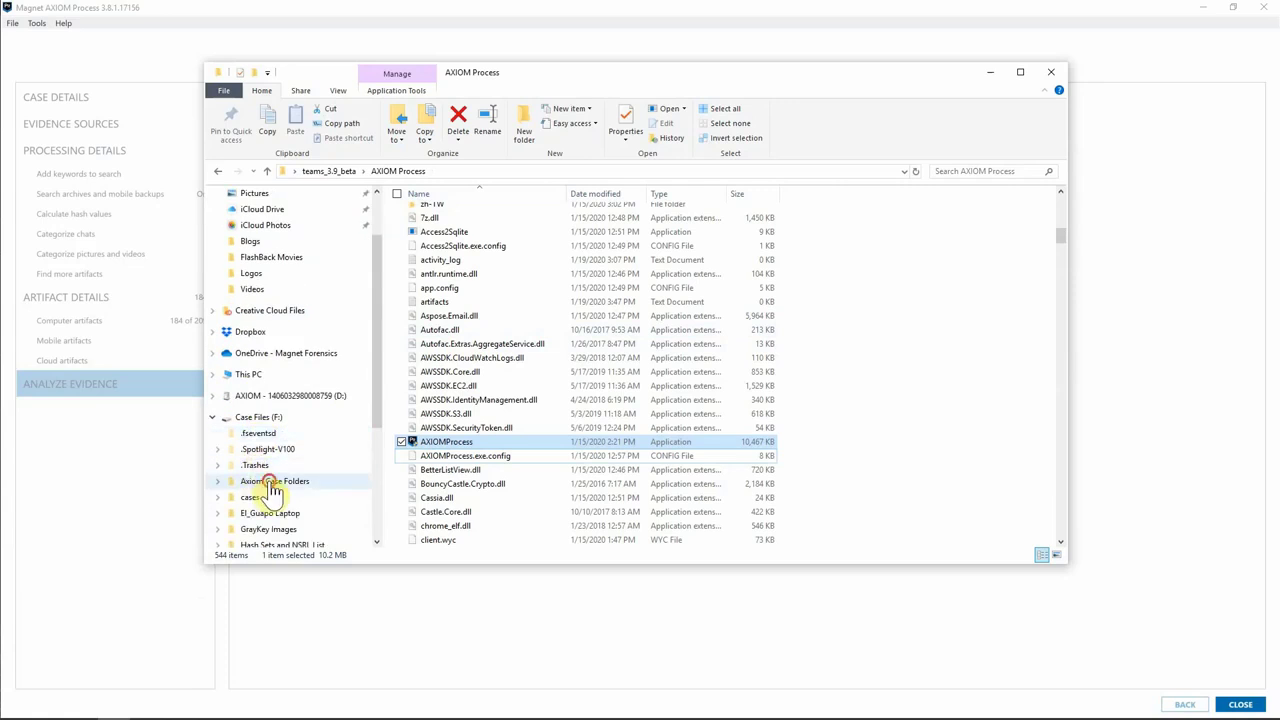
pyautogui.click(272, 483)
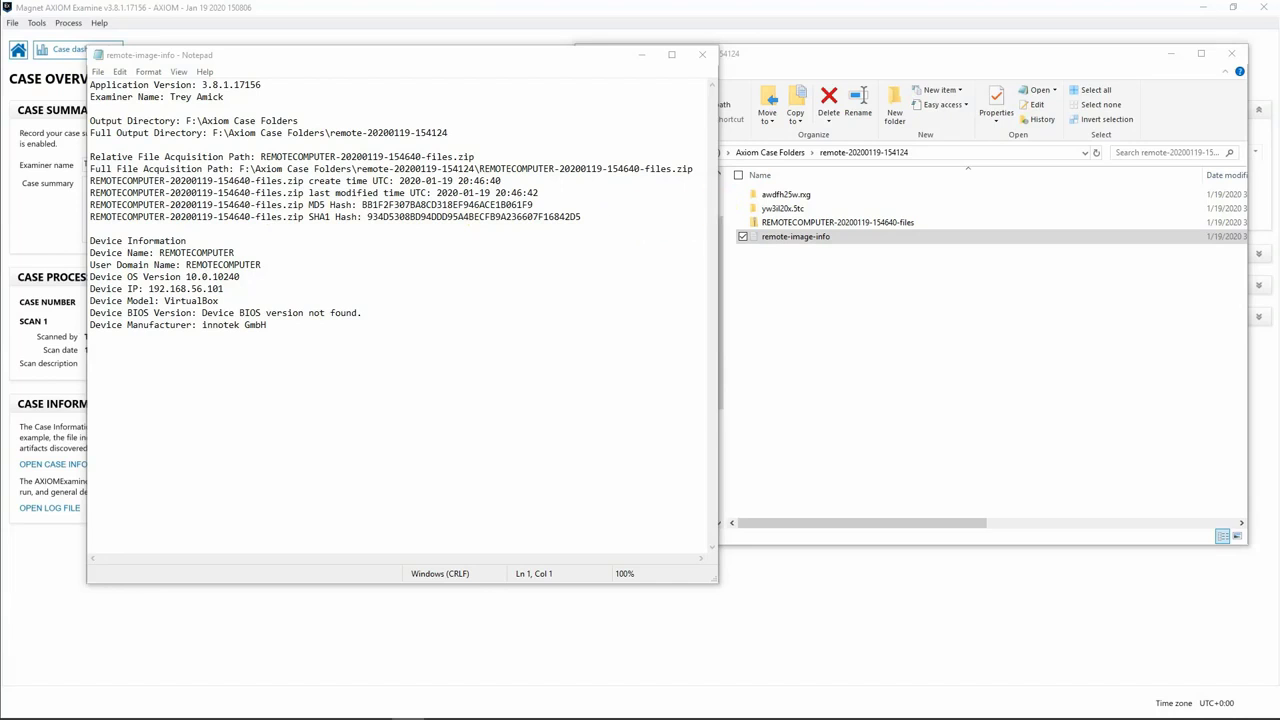
pyautogui.click(702, 54)
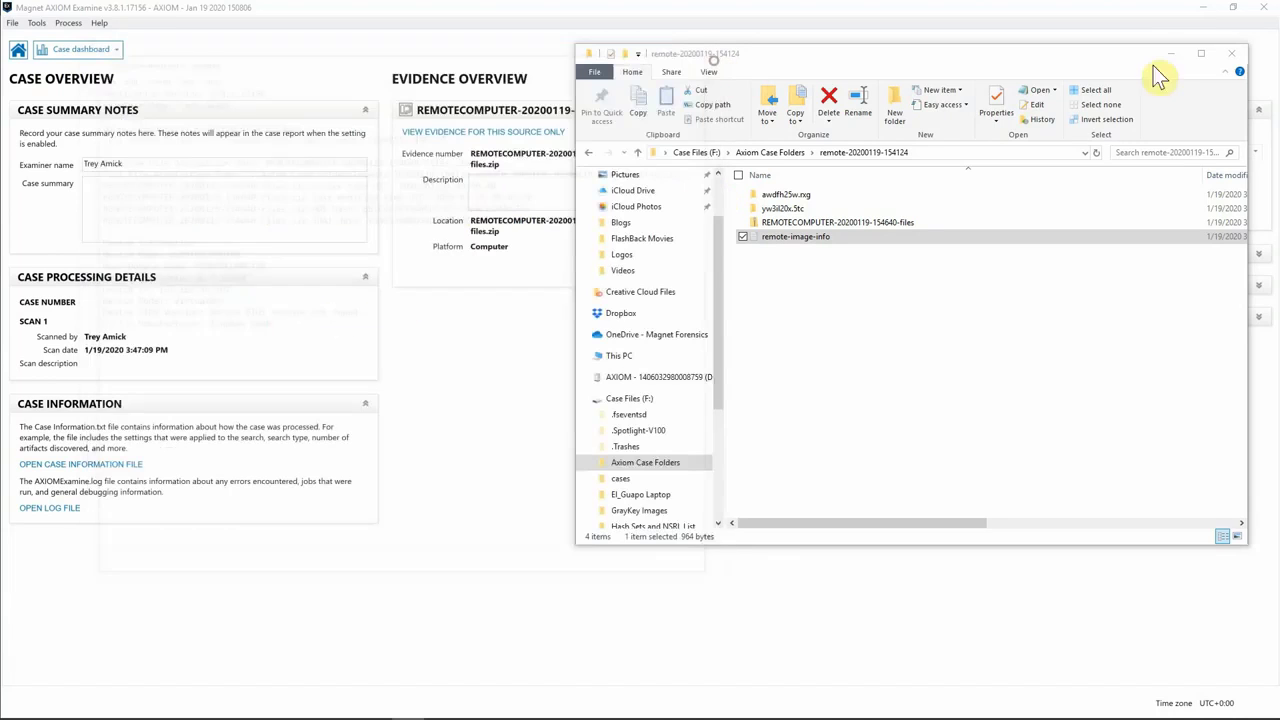
pyautogui.click(1233, 54)
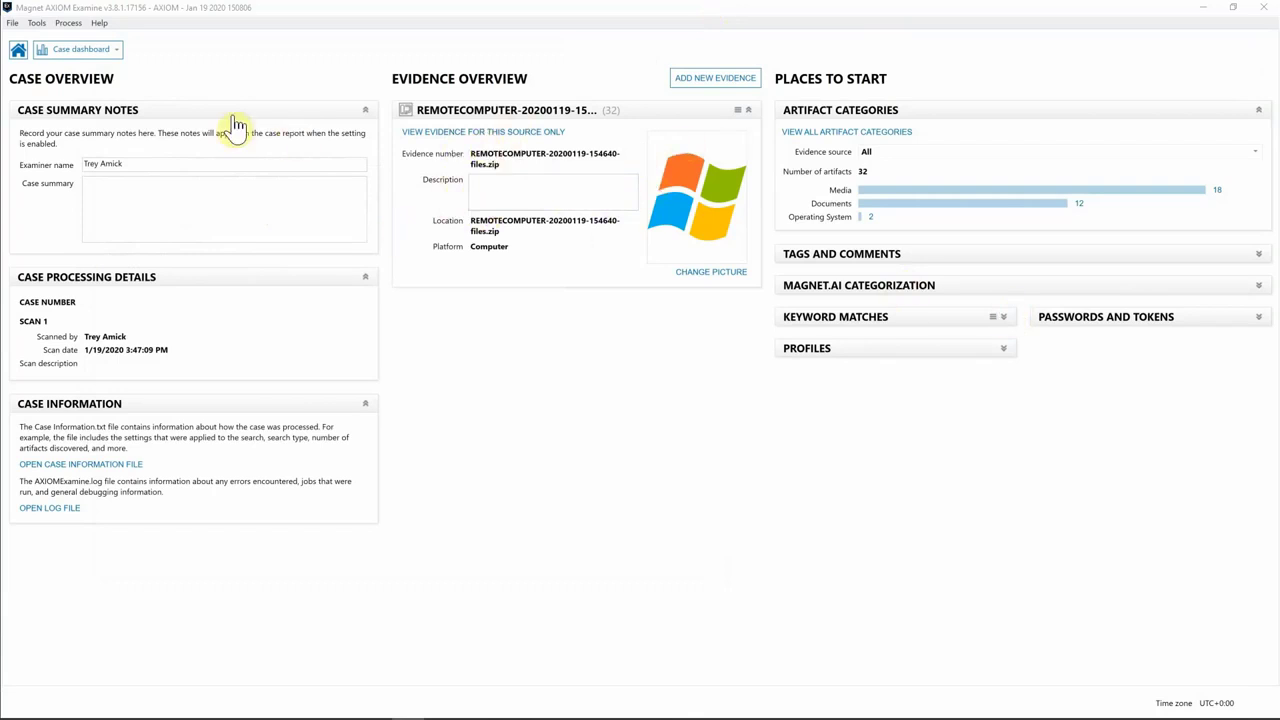
# Switch to the File system view and preview confidential.xlsx in the Target user's desktop folder
pyautogui.click(106, 52)
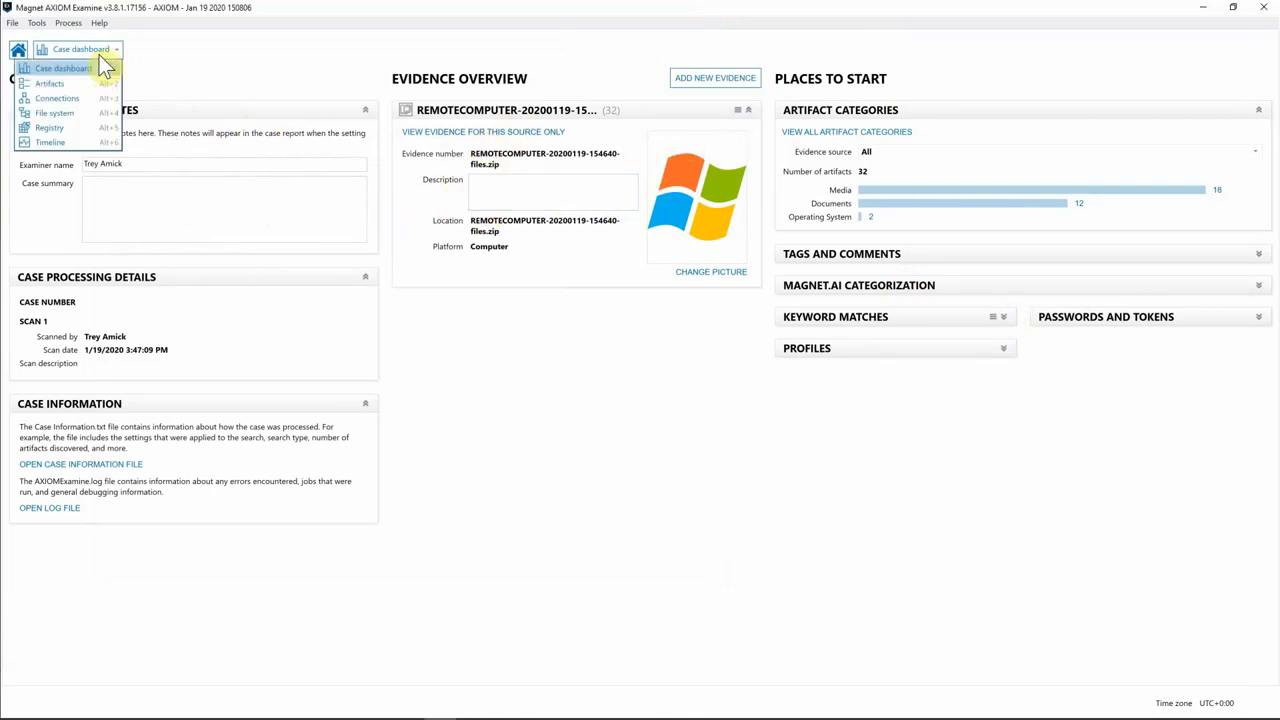
pyautogui.click(66, 118)
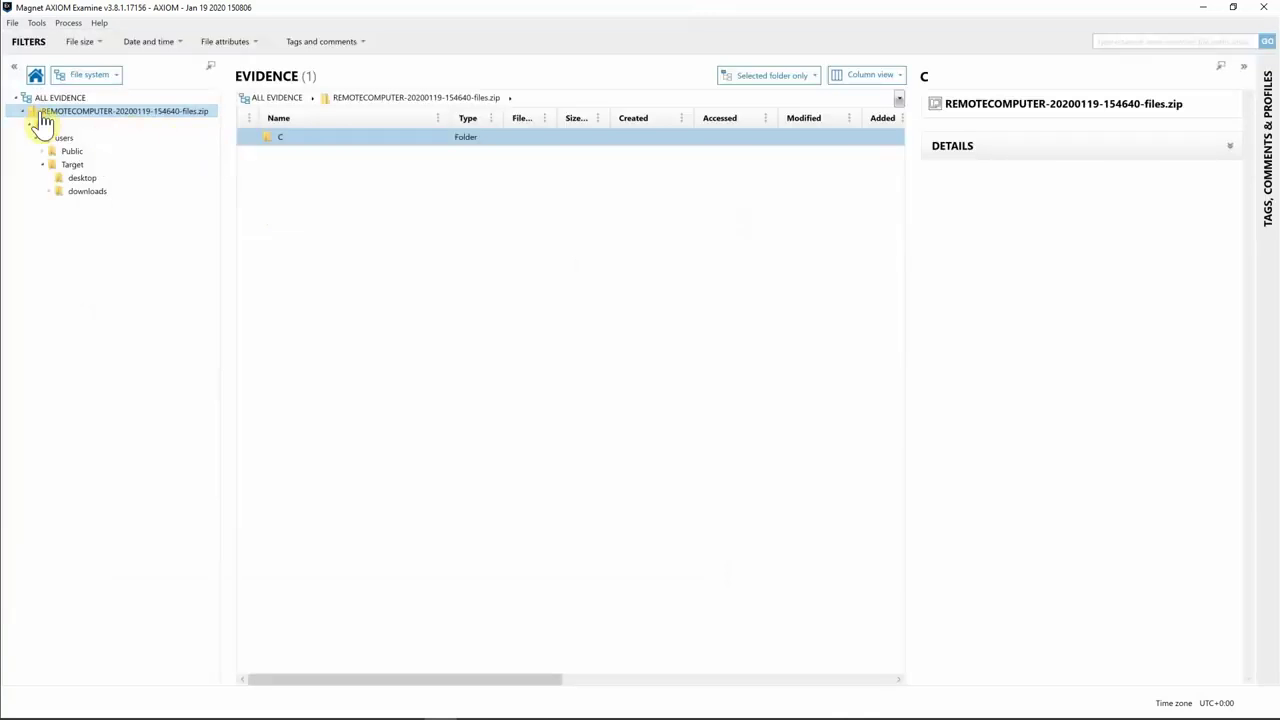
pyautogui.click(82, 180)
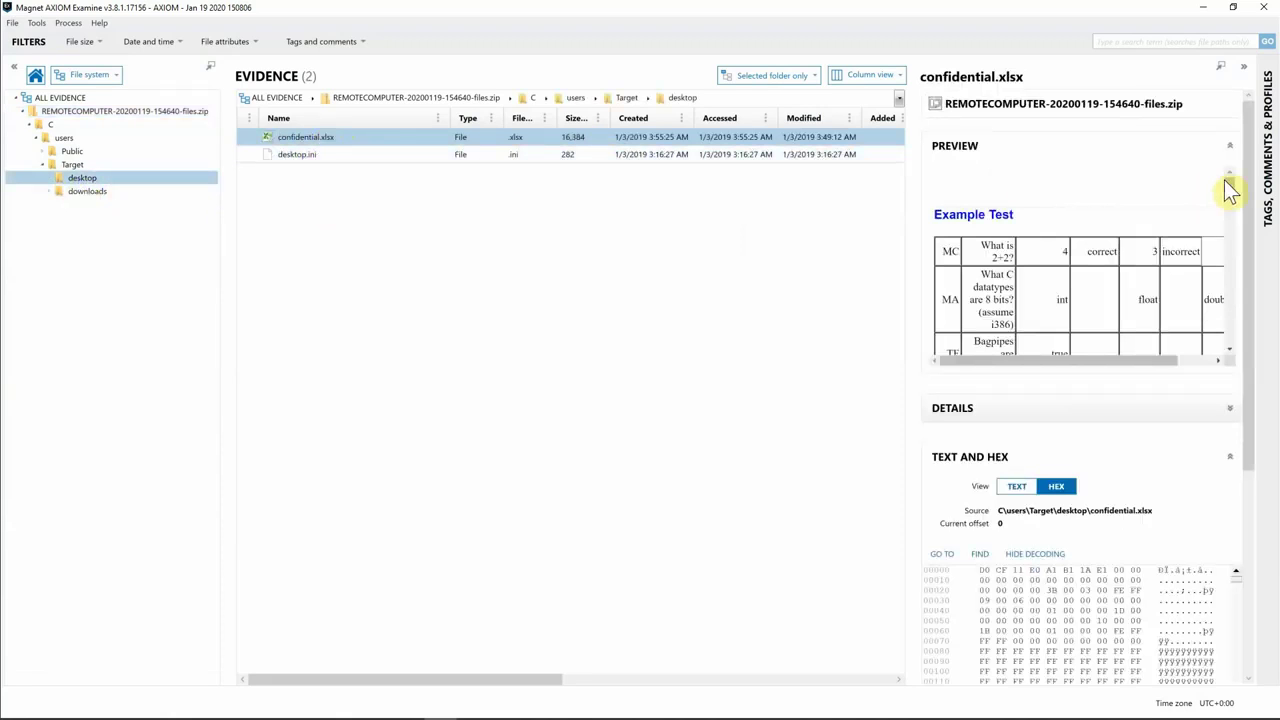
pyautogui.moveTo(1235, 200)
pyautogui.mouseDown()
pyautogui.moveTo(1237, 235)
pyautogui.moveTo(1237, 185)
pyautogui.mouseUp()
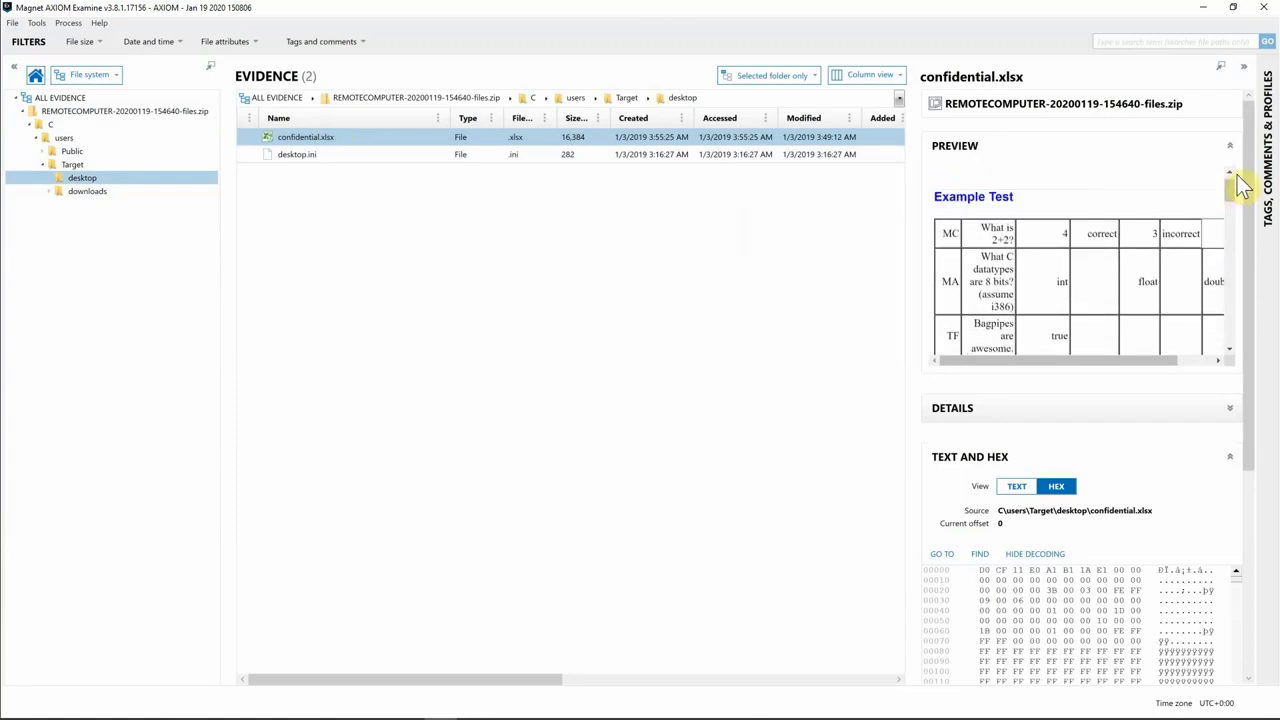
# List the Target user's downloads folder (20 items, including BGInfo.zip and ChromeSetup.exe) and select a file
pyautogui.click(95, 192)
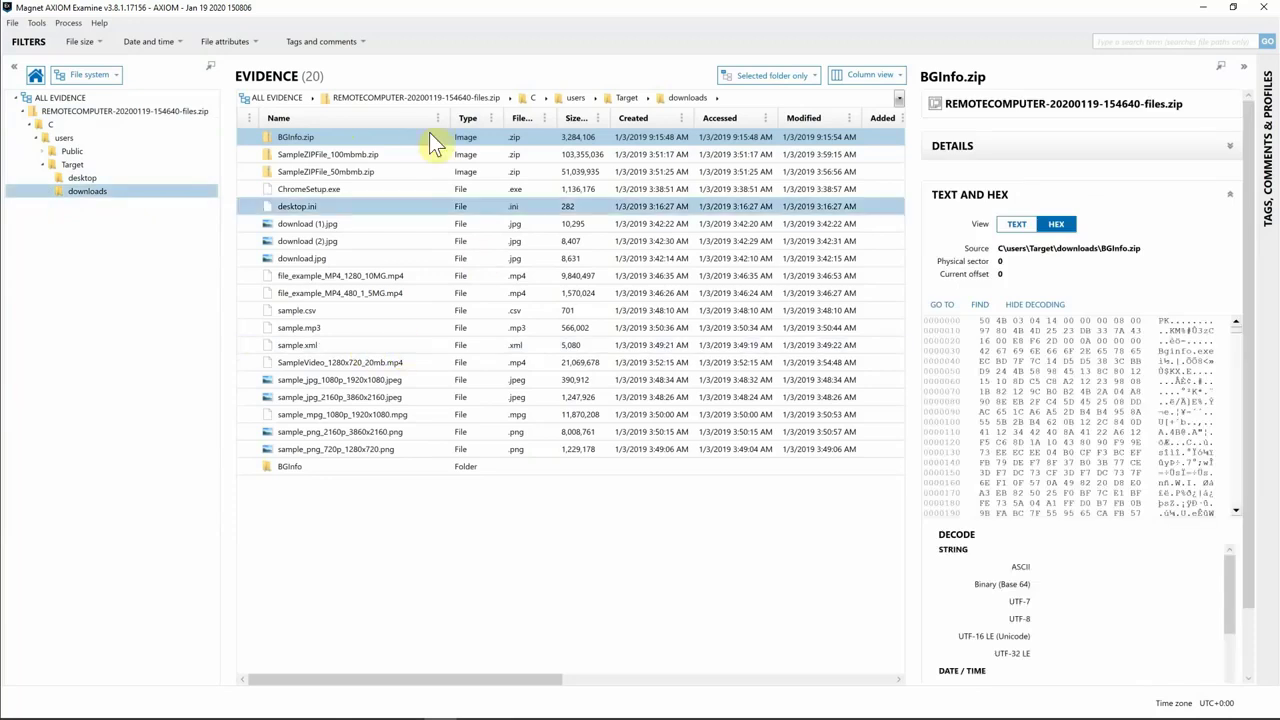
pyautogui.click(412, 384)
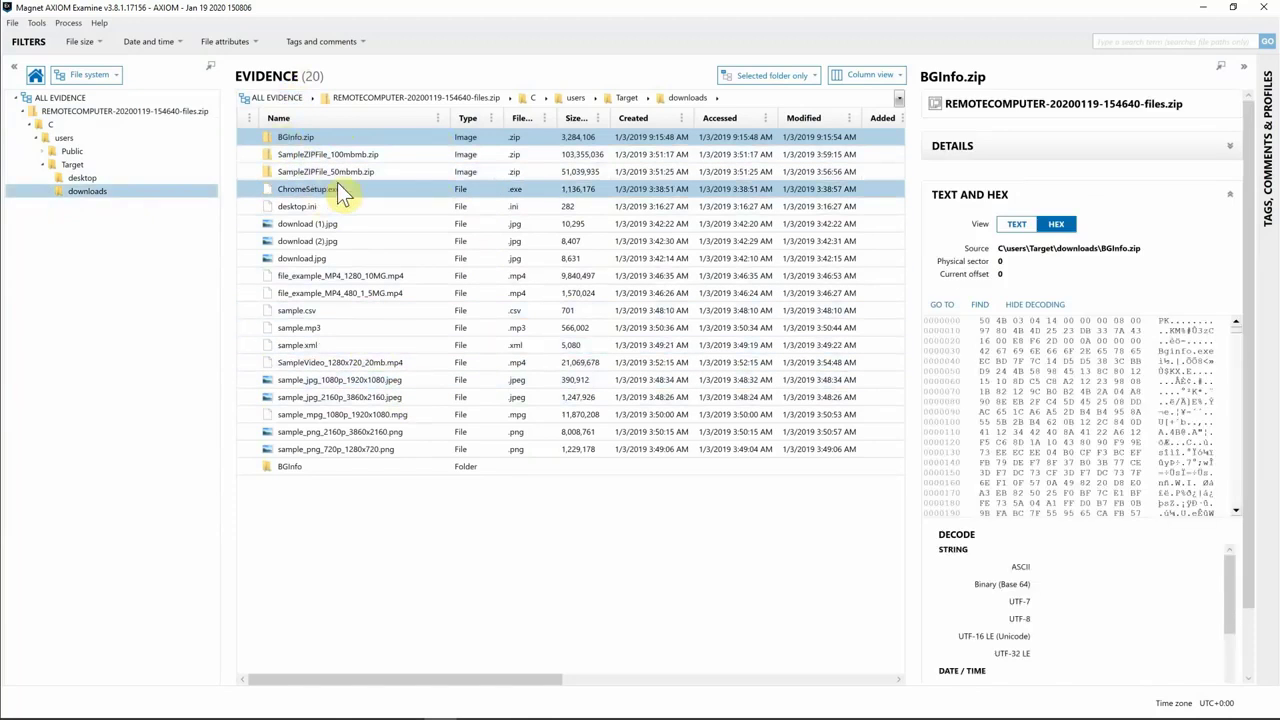
pyautogui.click(89, 74)
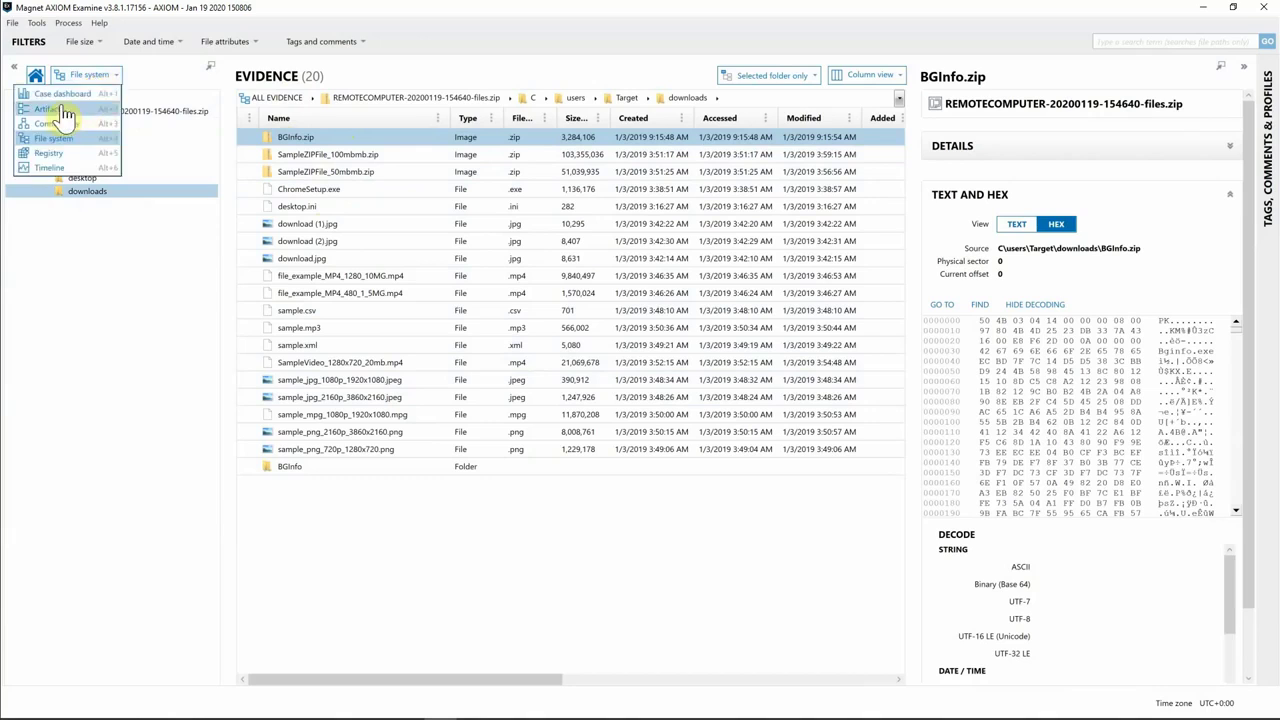
# Switch to the Artifacts view and inspect the Eula.txt and 20922 RTF document artifacts
pyautogui.click(72, 117)
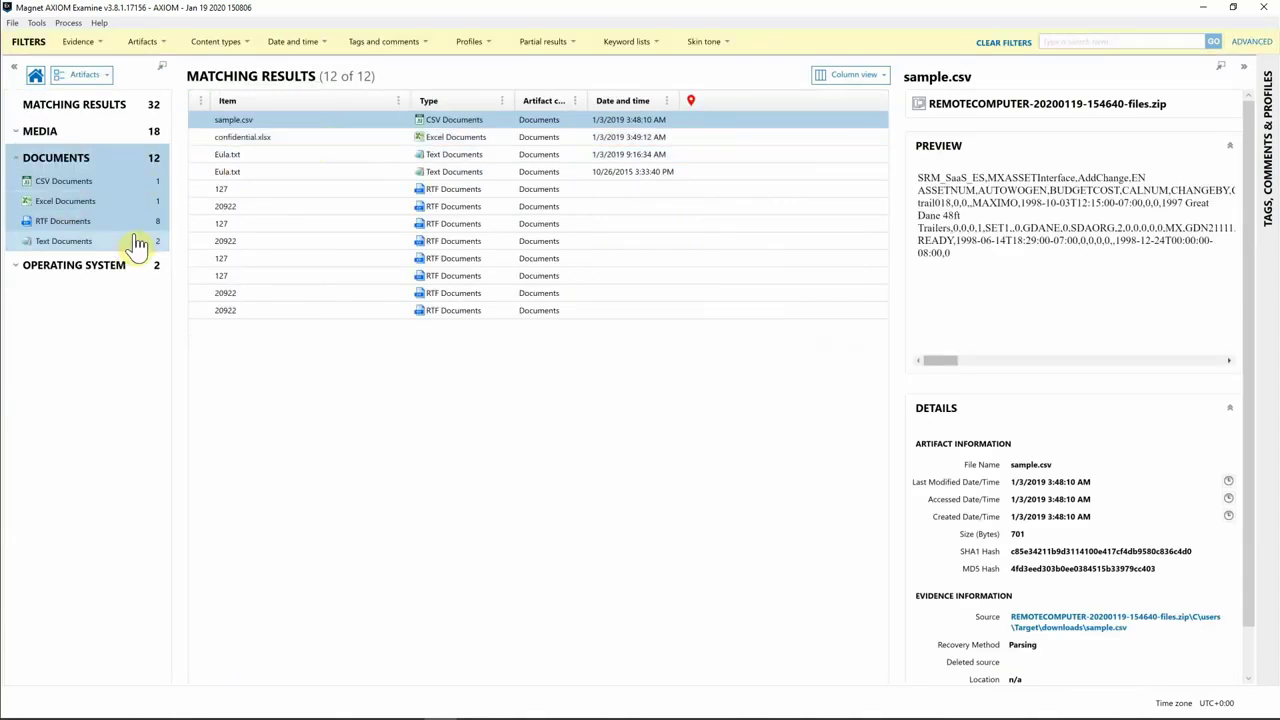
pyautogui.click(272, 174)
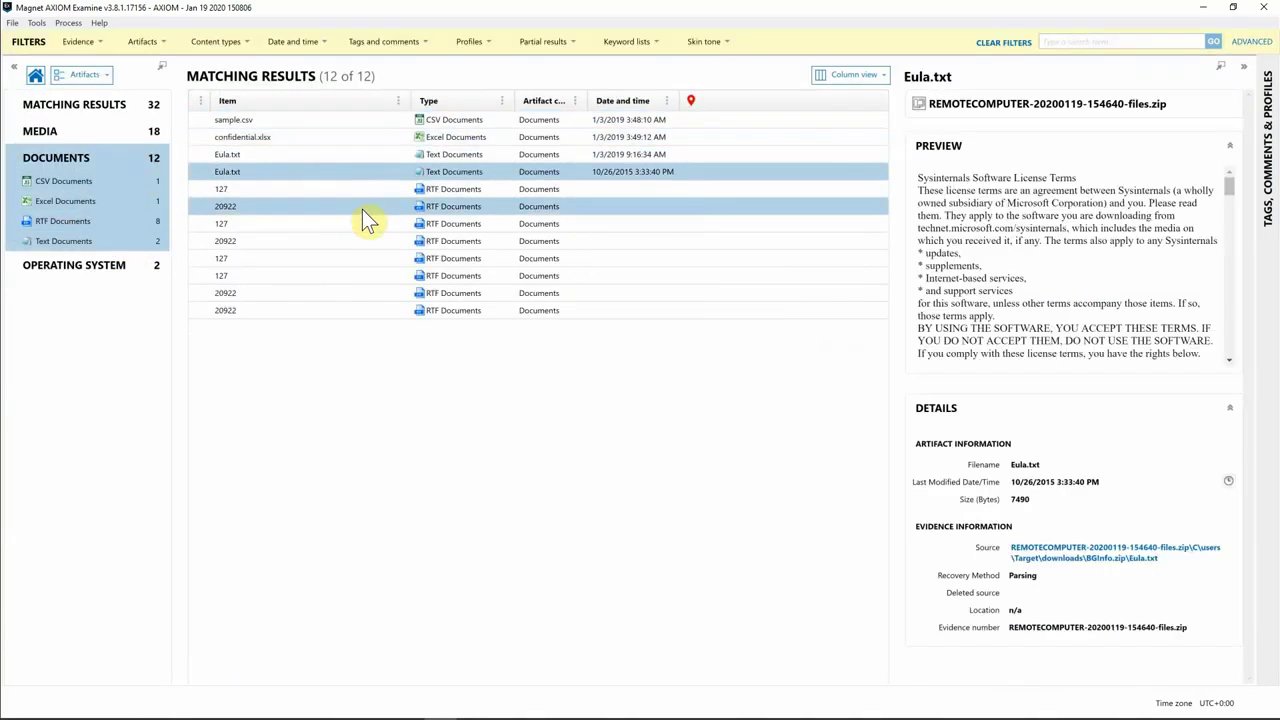
pyautogui.click(369, 209)
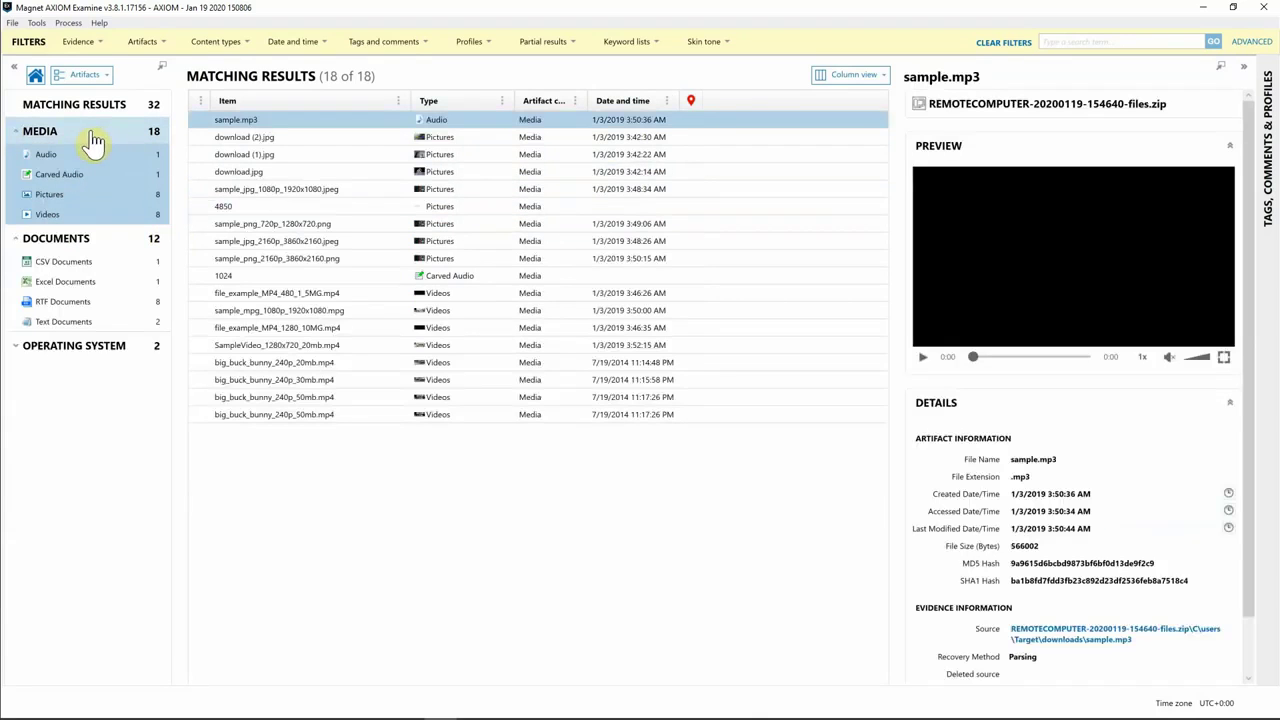
# Filter to Media Pictures and review the details and source of download (1).jpg
pyautogui.click(52, 202)
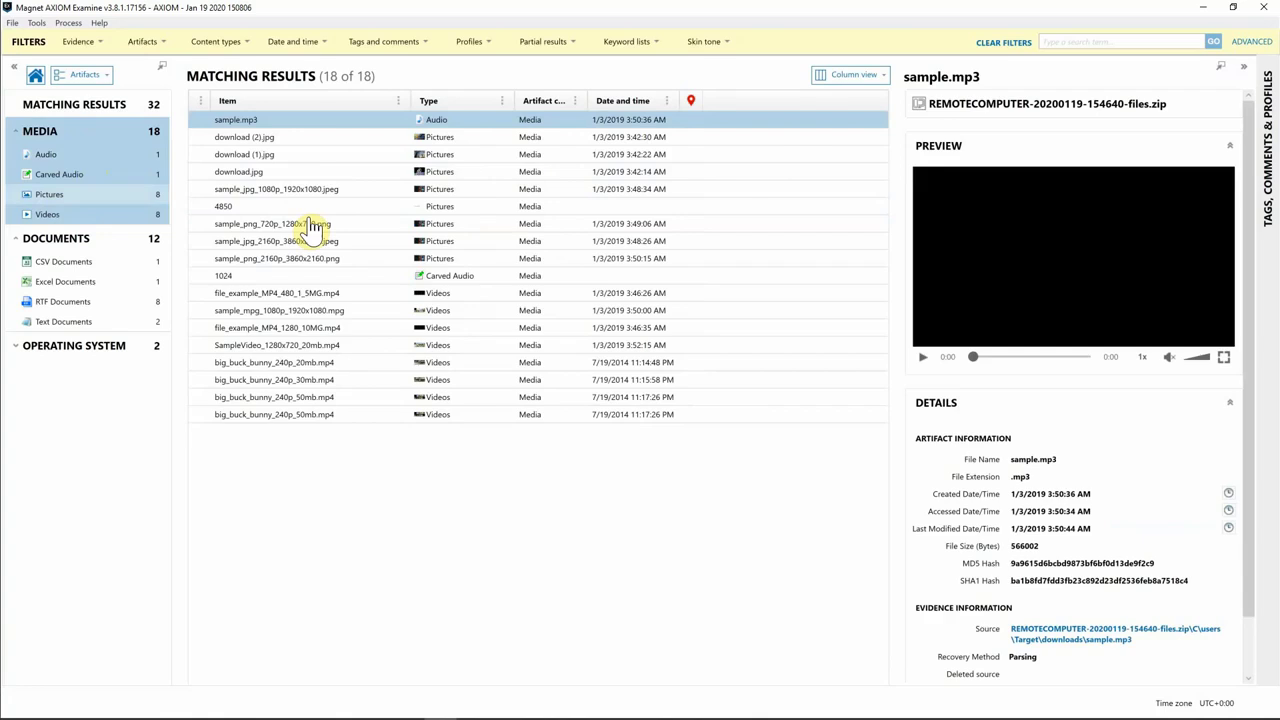
pyautogui.press('Down')
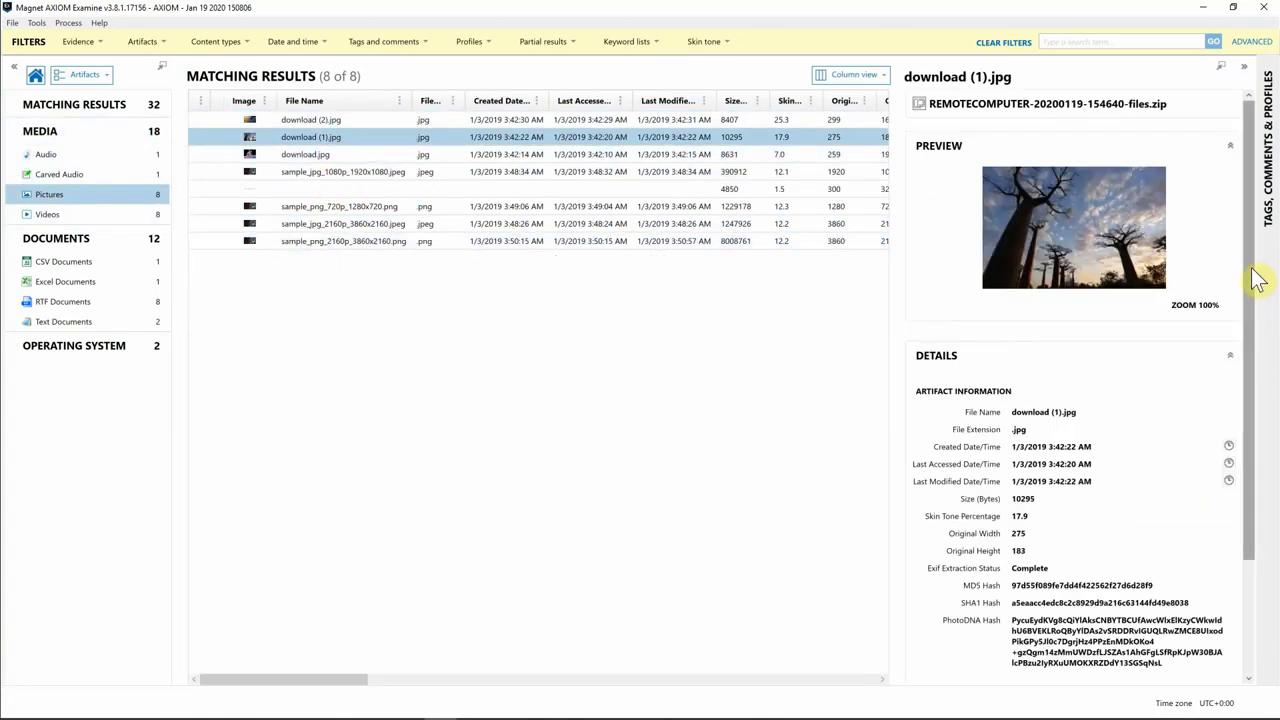
pyautogui.scroll(-3, 1238, 408)
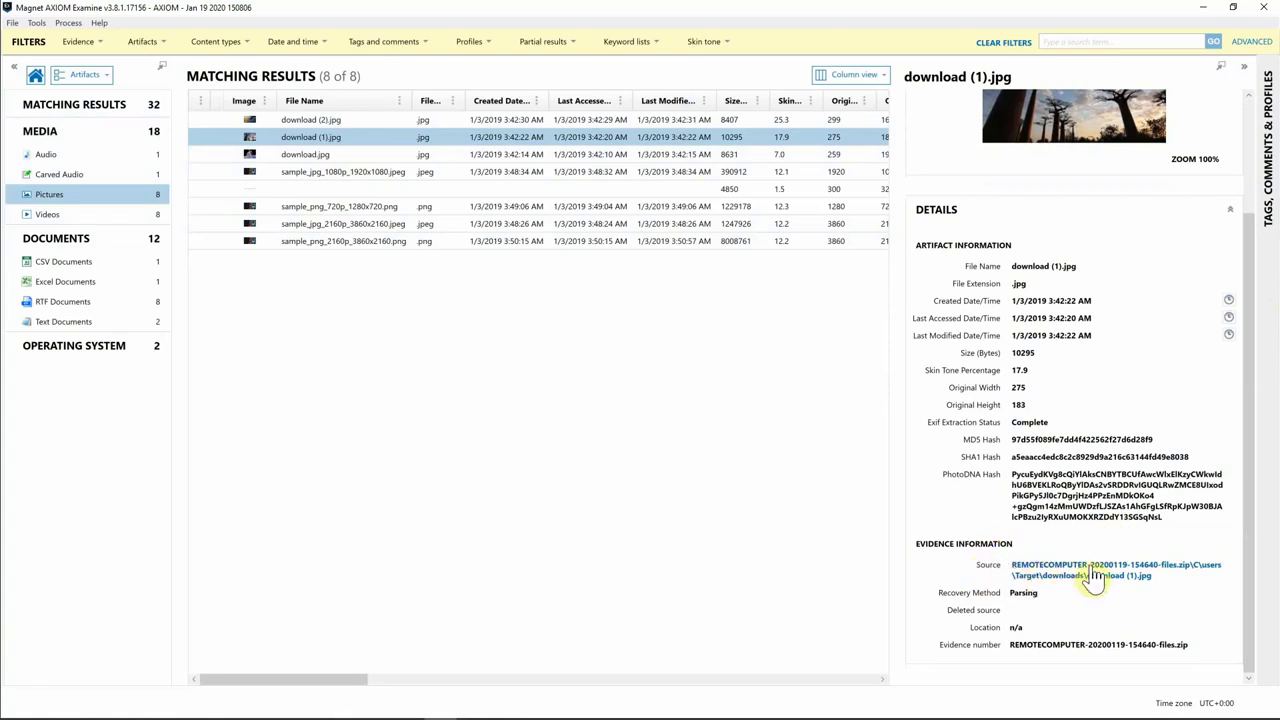